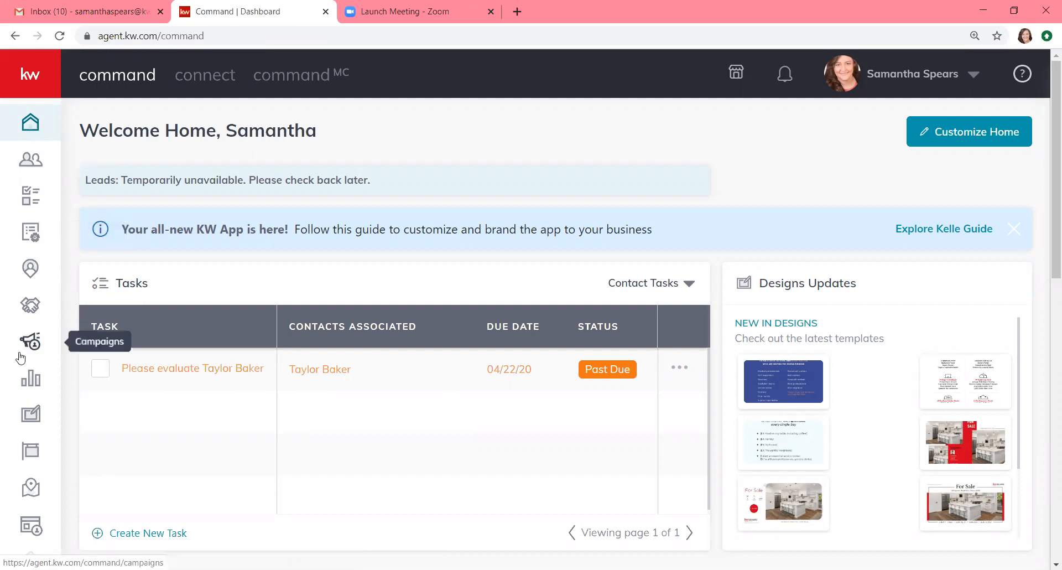
# Step: Go to the Designs page to show My Design Templates
pyautogui.click(37, 420)
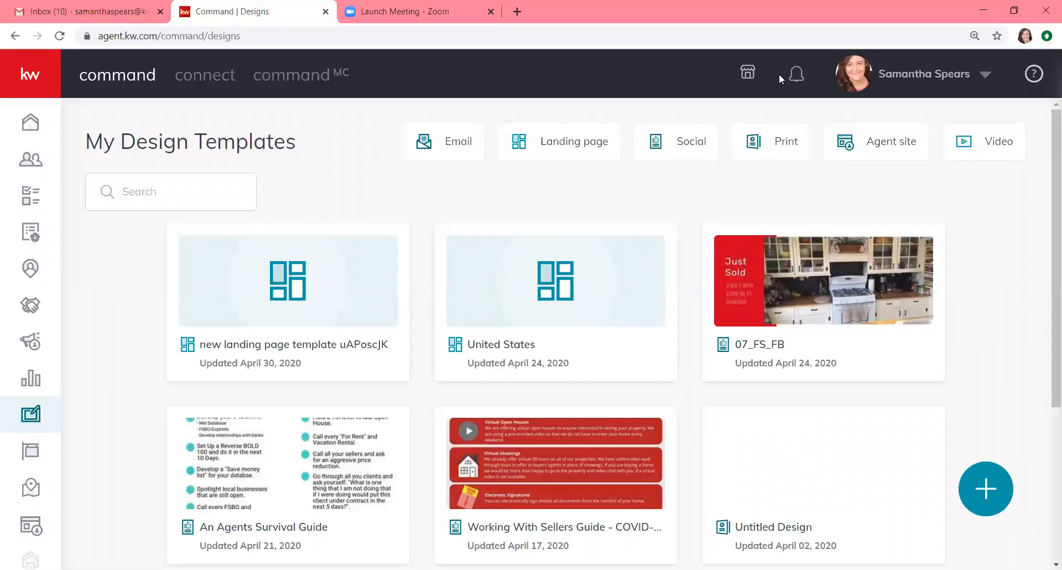
# Step: Start a new design and pick Print as its design type
pyautogui.click(991, 482)
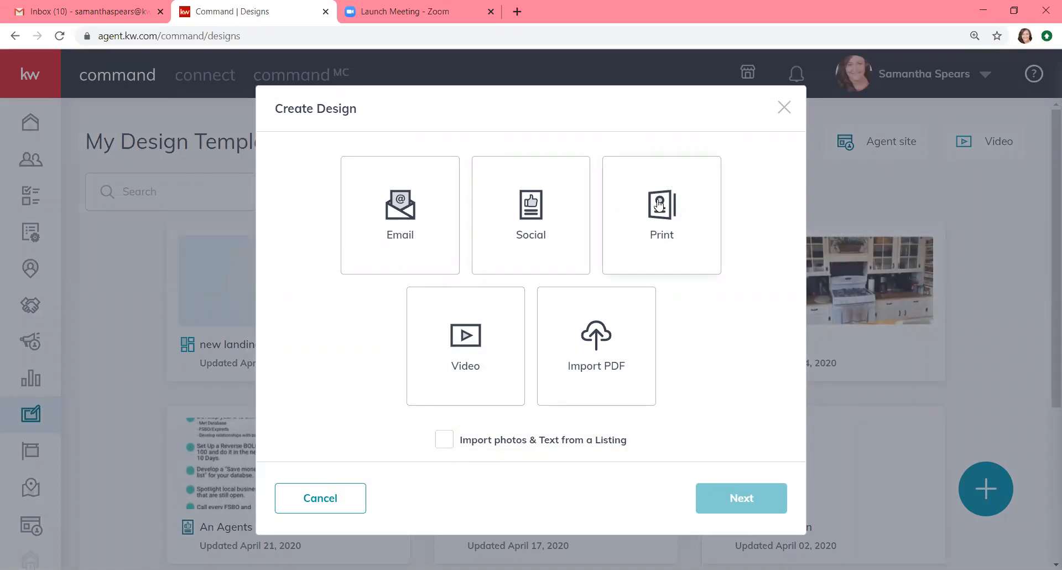
pyautogui.click(670, 235)
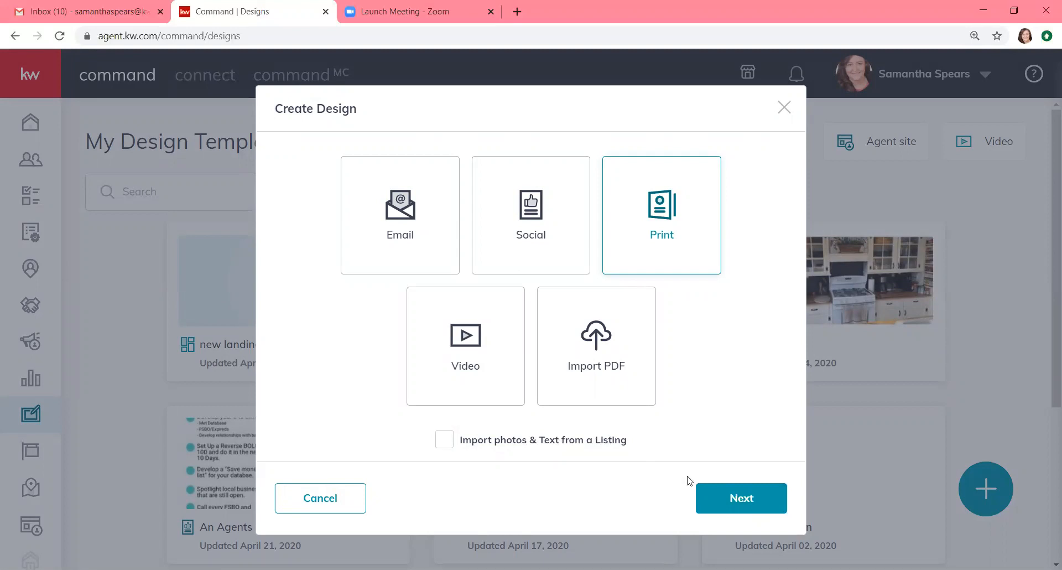
# Step: Continue from Create Design to the print template library
pyautogui.click(719, 499)
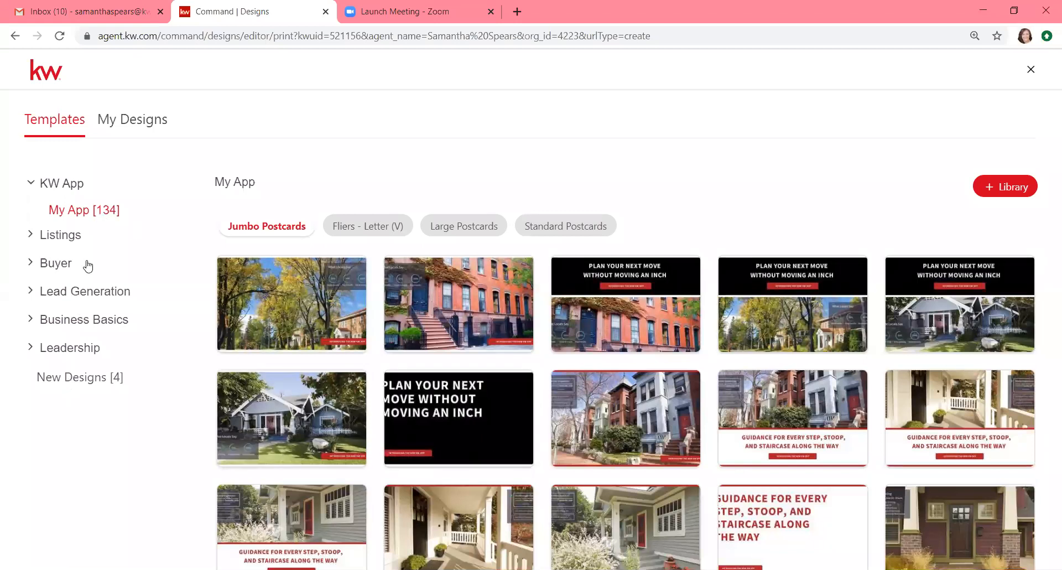
# Step: Expand the Listings and Buyer template categories to reach Just Listed
pyautogui.click(66, 236)
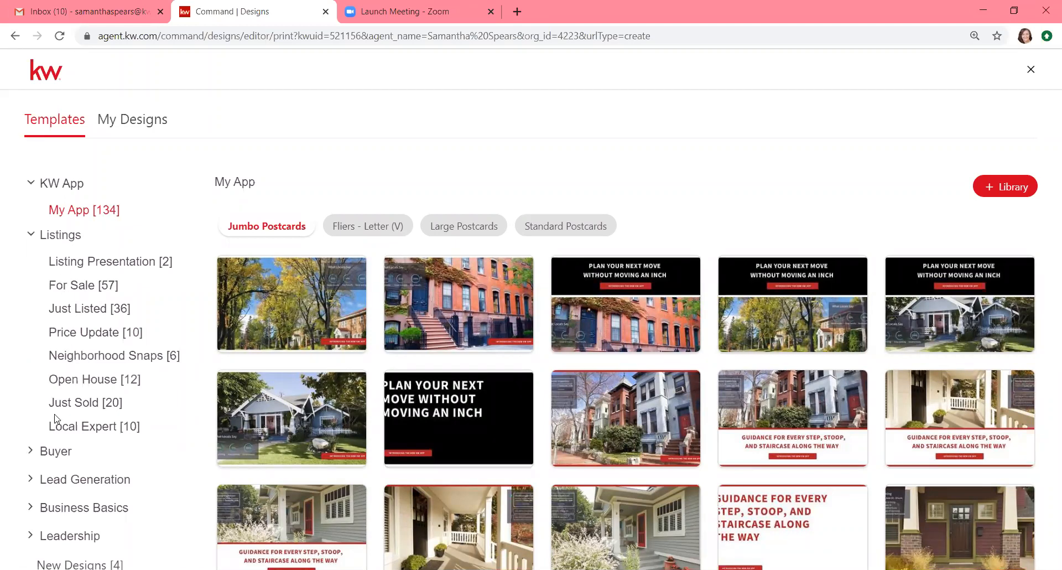
pyautogui.click(49, 455)
pyautogui.scroll(-2, 48, 454)
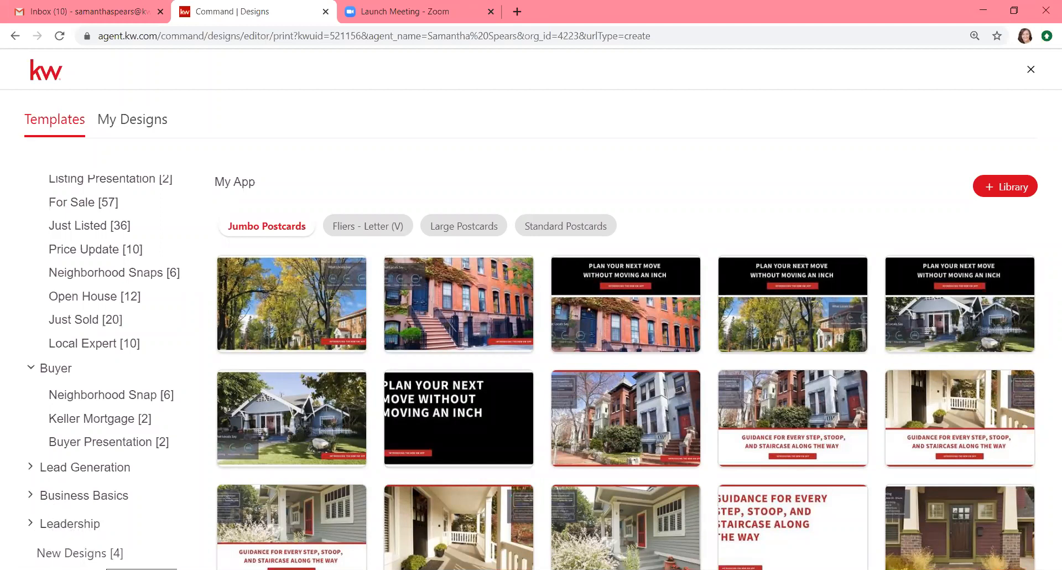
pyautogui.scroll(2, 118, 447)
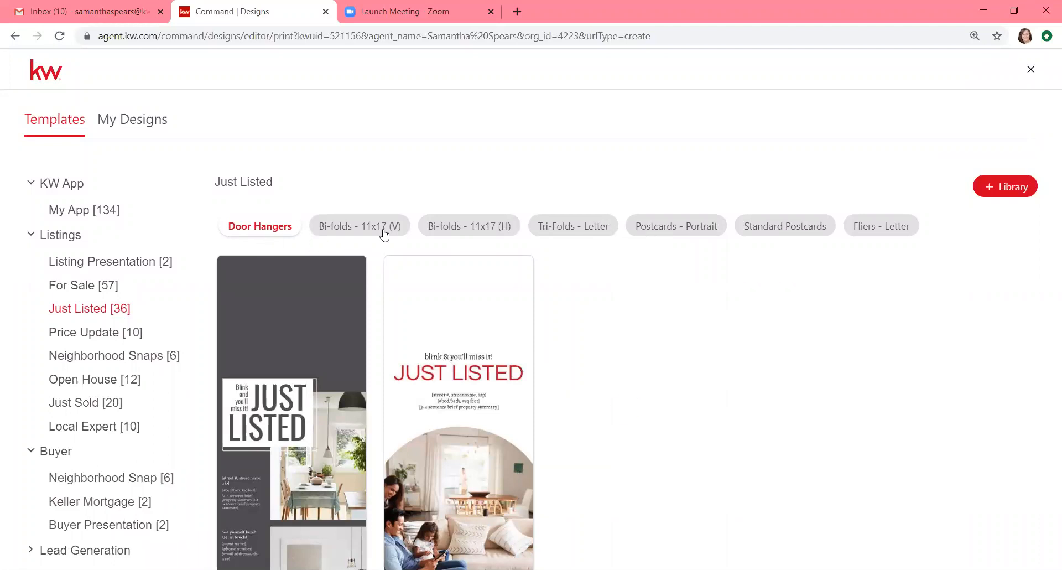
# Step: Filter to Fliers - Letter and use the JustListed_03_FL 'JUST LISTED' flier template
pyautogui.click(384, 227)
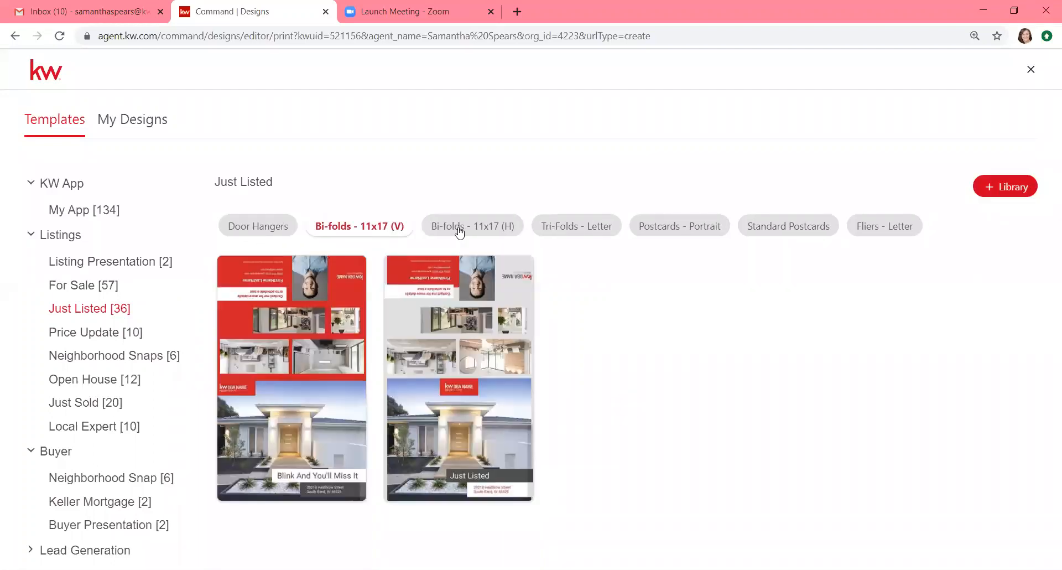
pyautogui.click(459, 232)
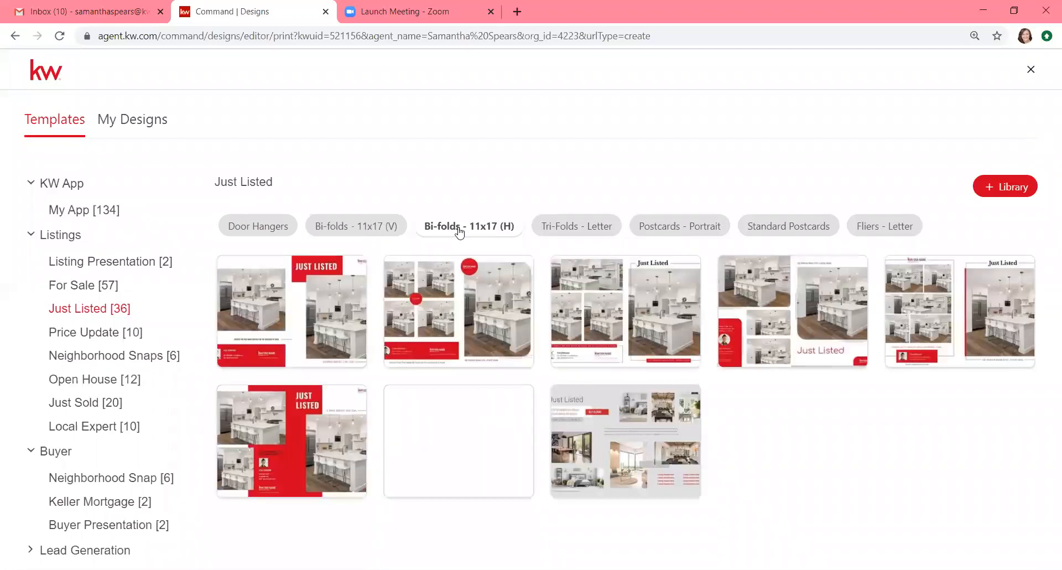
pyautogui.click(566, 231)
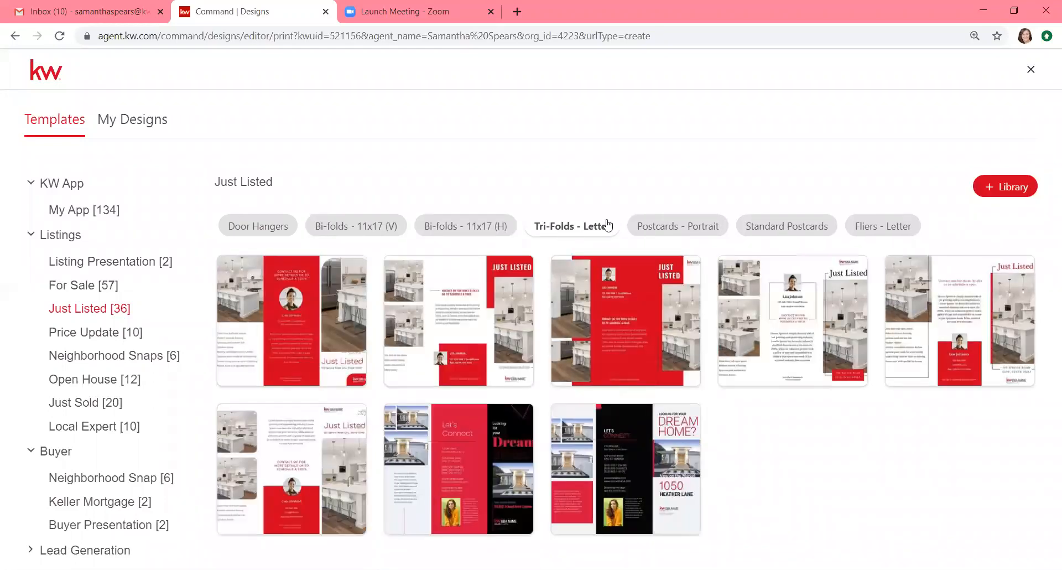
pyautogui.click(668, 233)
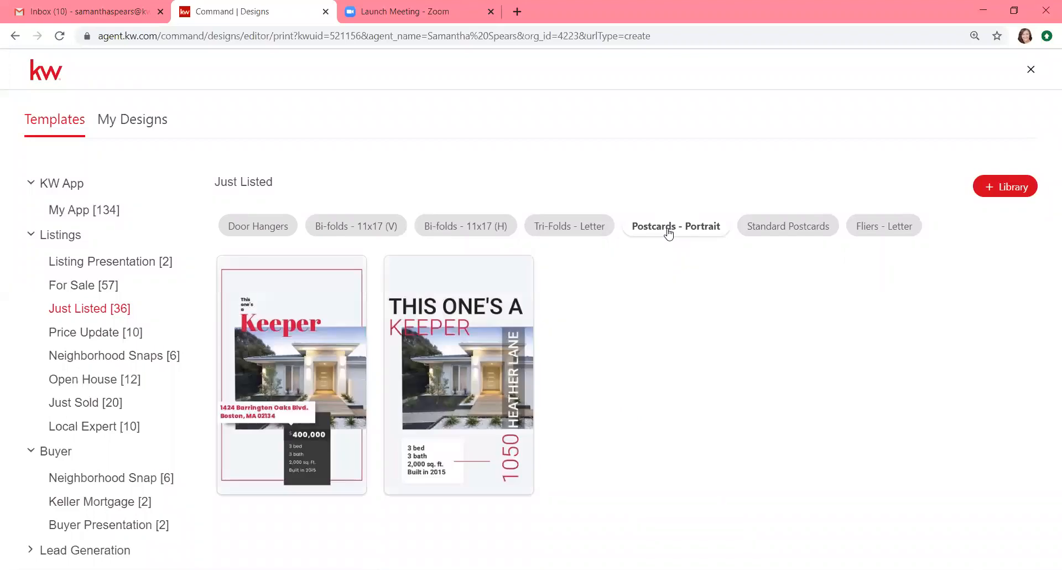
pyautogui.click(773, 227)
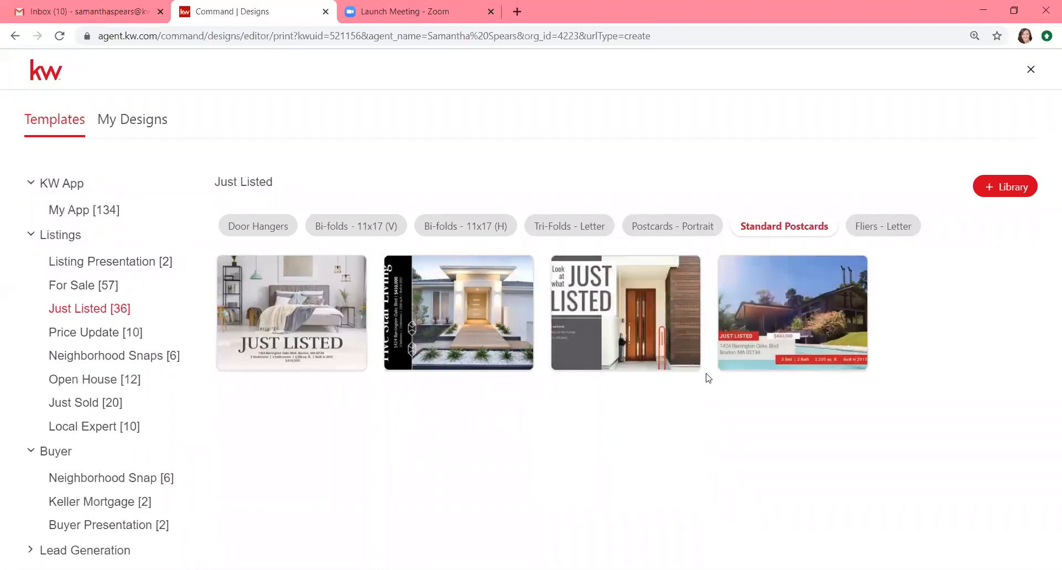
pyautogui.click(871, 227)
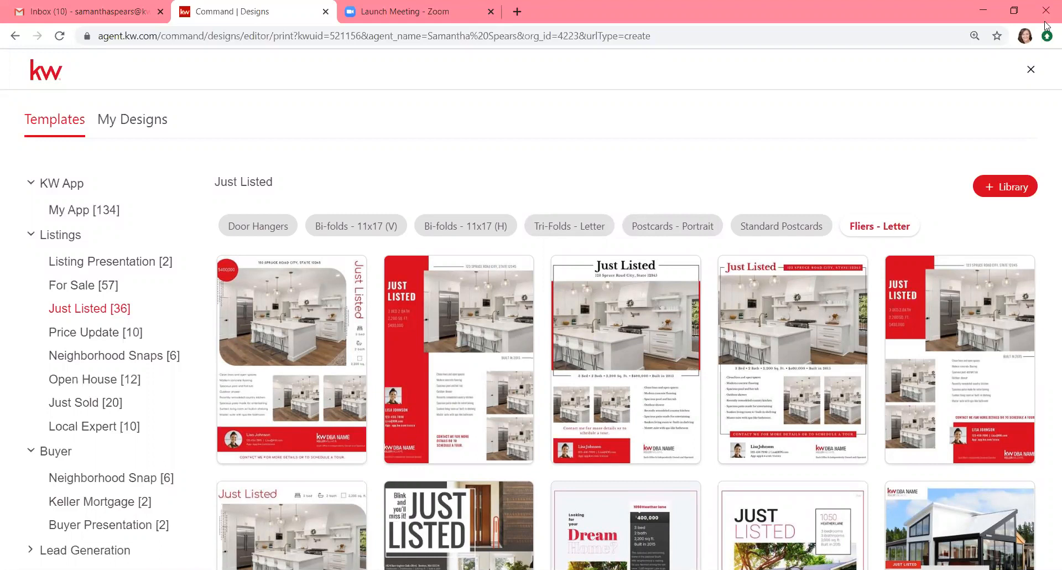
pyautogui.moveTo(952, 345)
pyautogui.moveTo(456, 490)
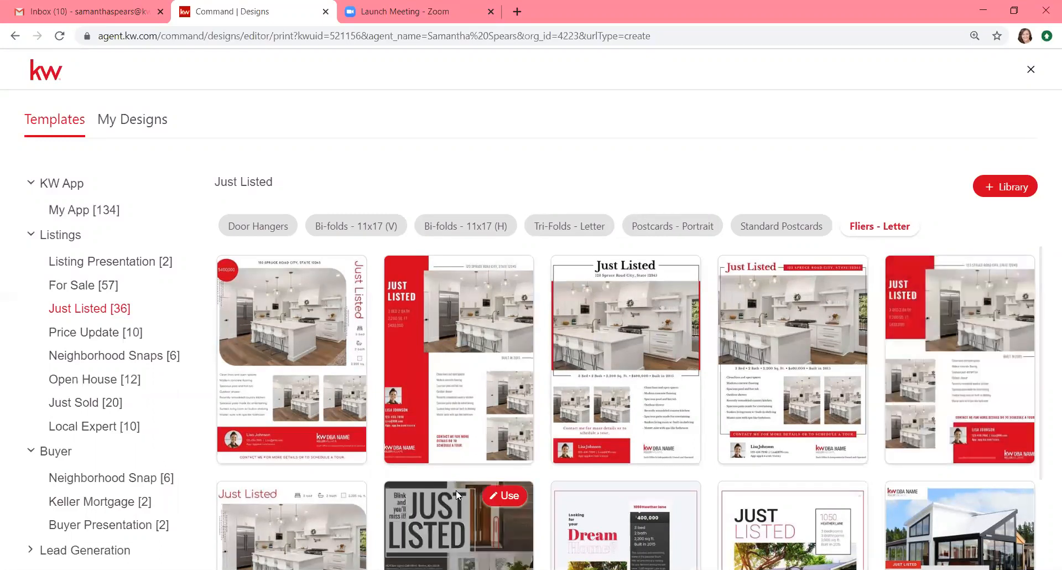
pyautogui.click(502, 501)
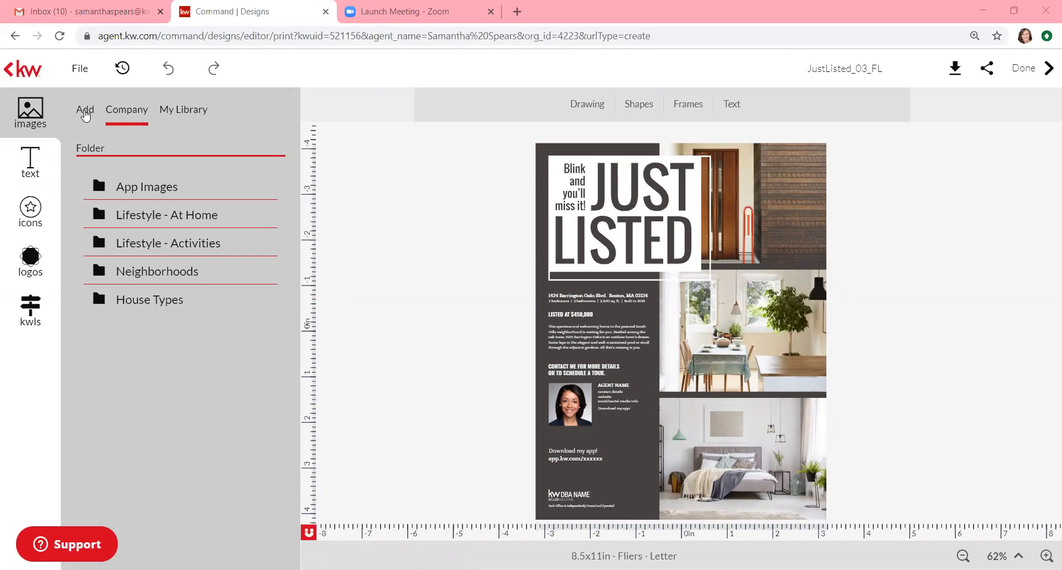
# Step: Open the KW listing search from the image sources, ready for an address
pyautogui.click(85, 112)
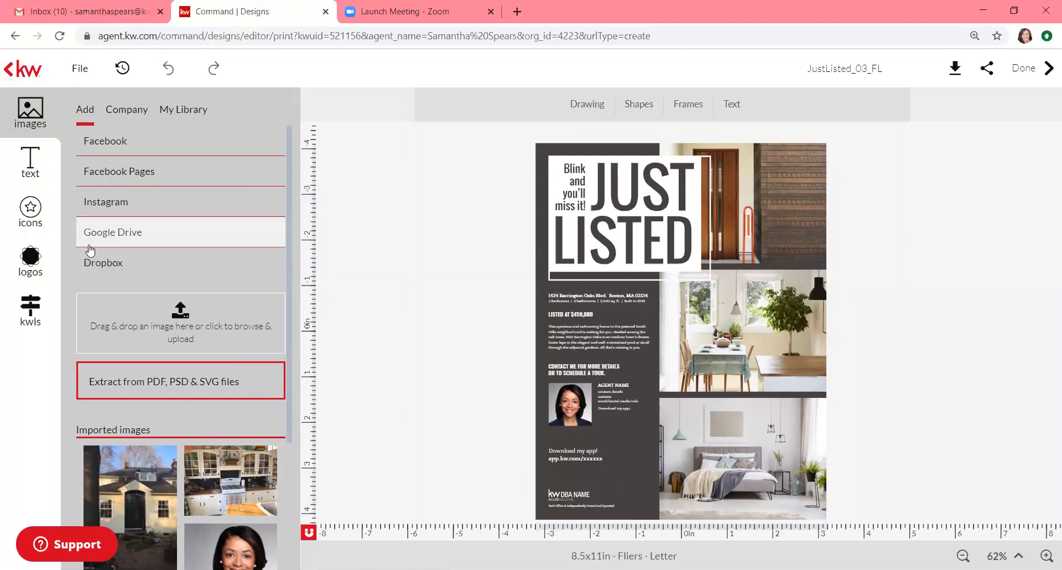
pyautogui.click(32, 319)
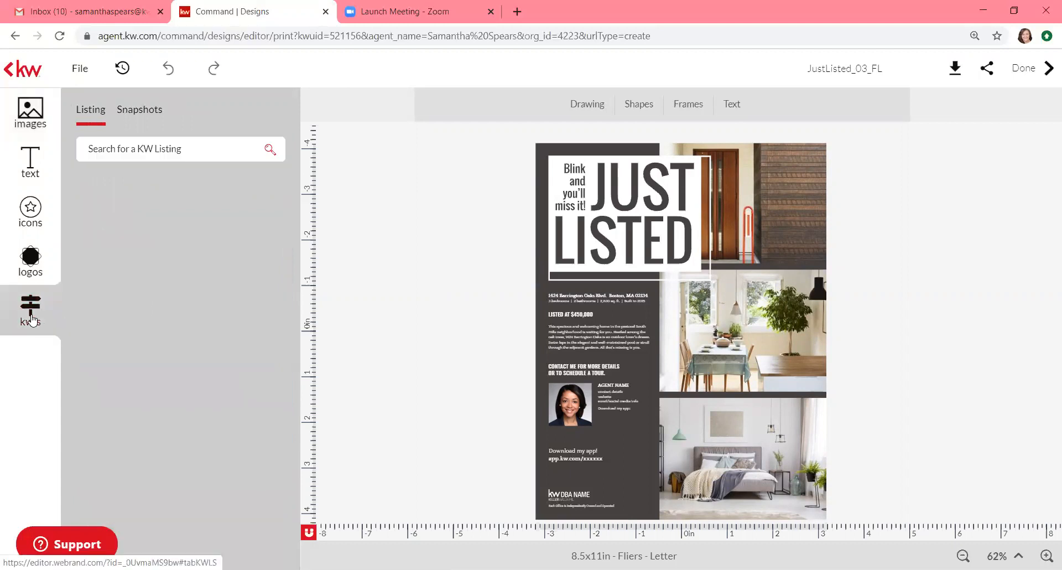
pyautogui.click(147, 147)
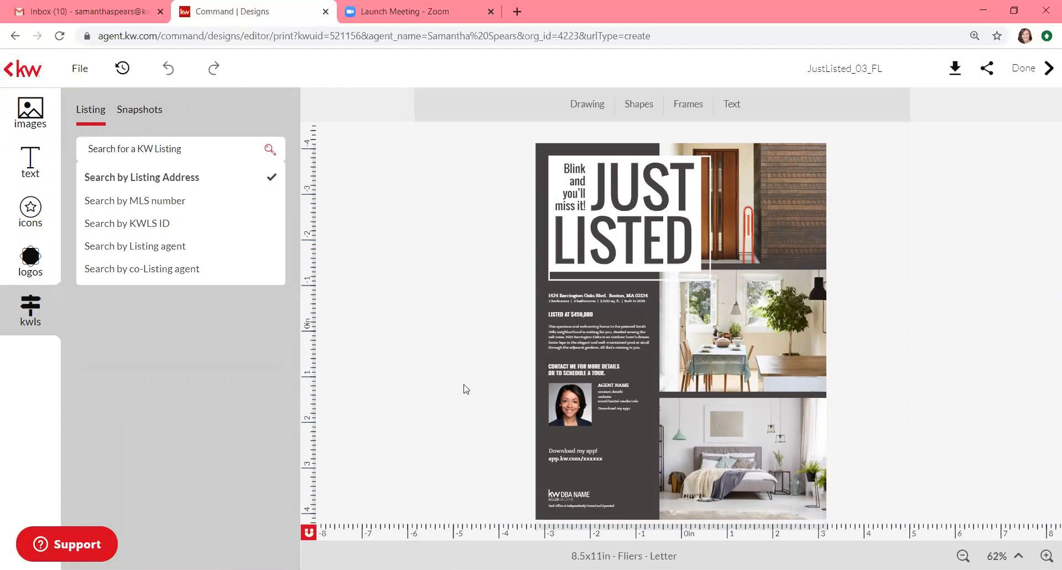
pyautogui.click(134, 158)
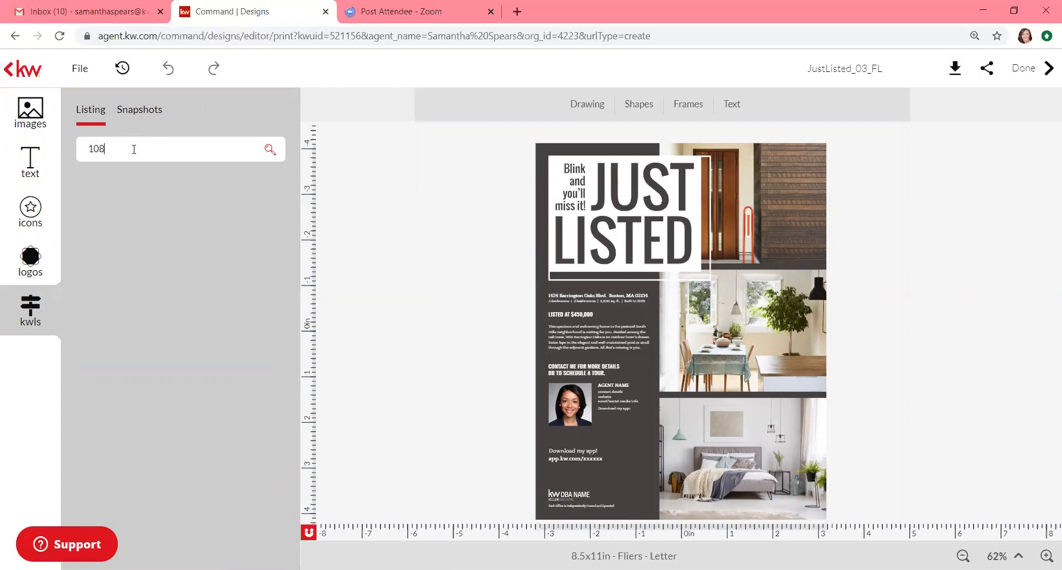
pyautogui.click(273, 151)
pyautogui.click(268, 153)
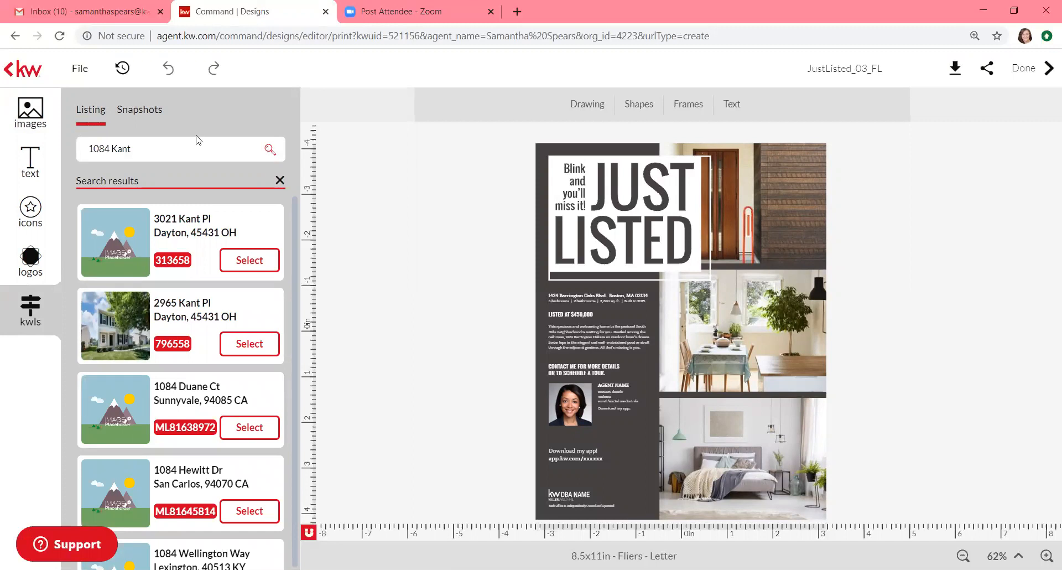
pyautogui.click(166, 150)
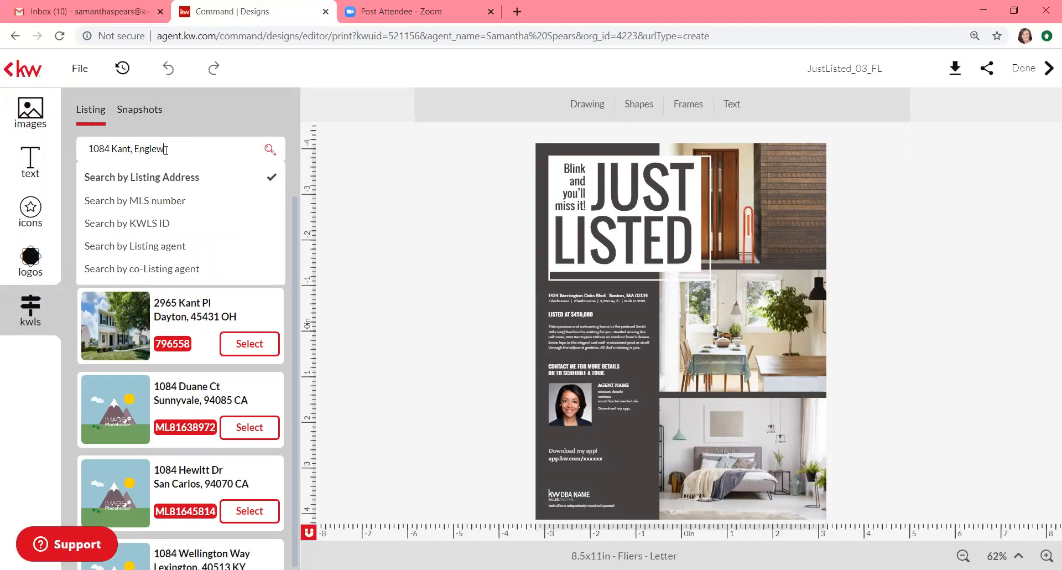
pyautogui.press('Return')
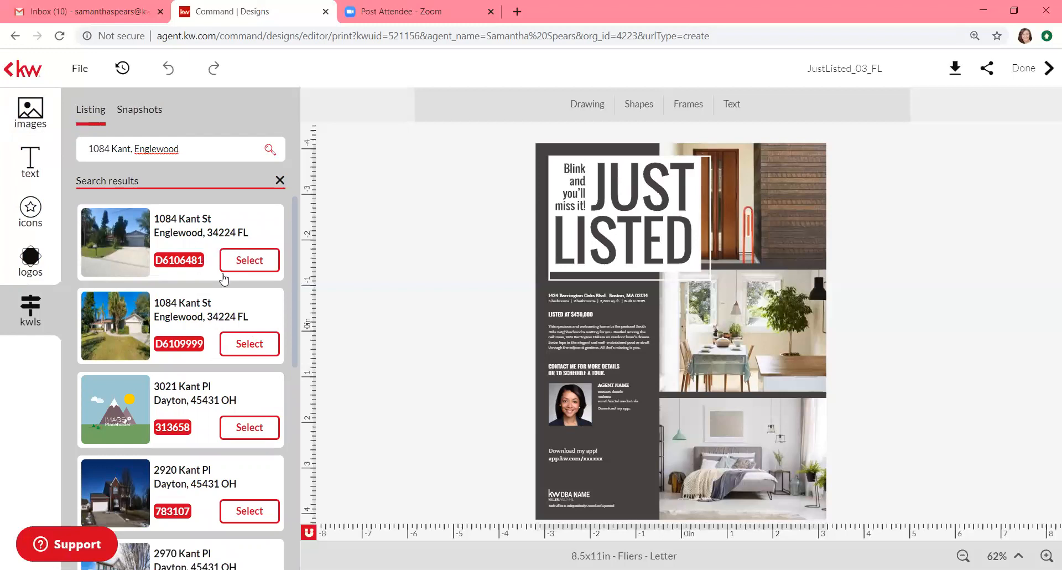
pyautogui.click(245, 350)
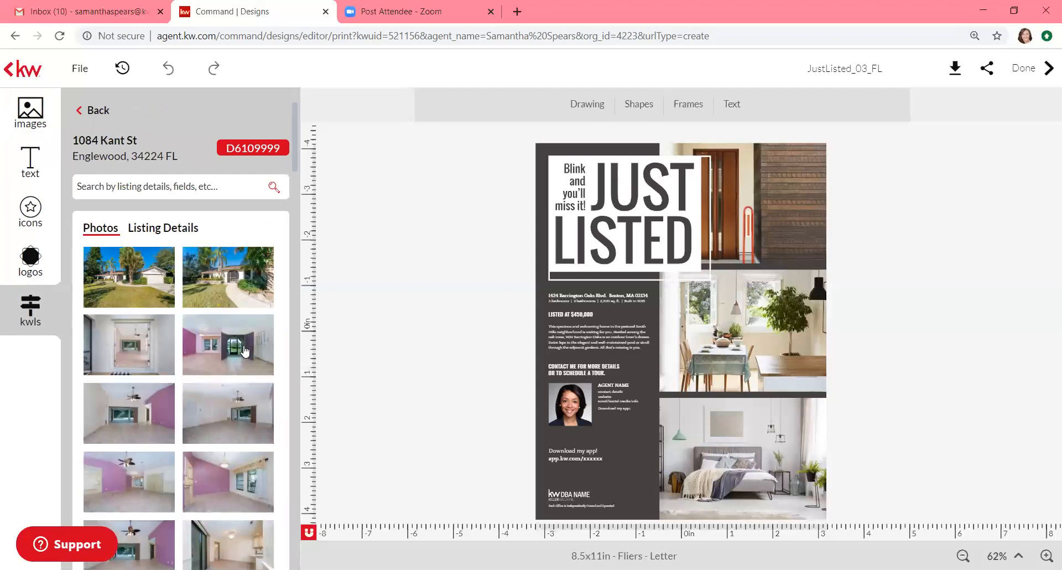
pyautogui.scroll(-5, 245, 349)
pyautogui.scroll(5, 245, 349)
pyautogui.click(173, 234)
pyautogui.scroll(-10, 172, 340)
pyautogui.scroll(-8, 172, 340)
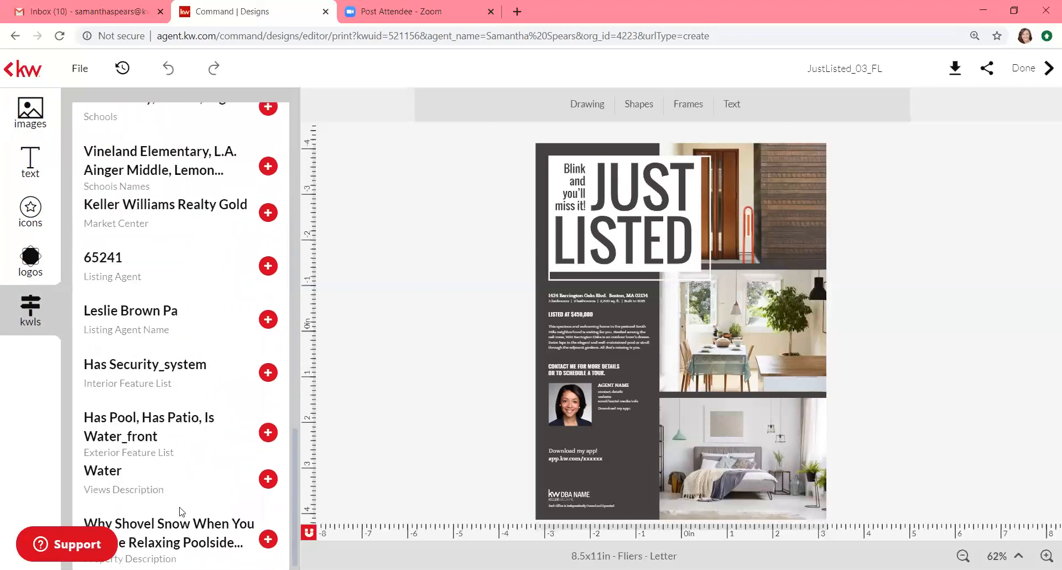
pyautogui.scroll(8, 180, 511)
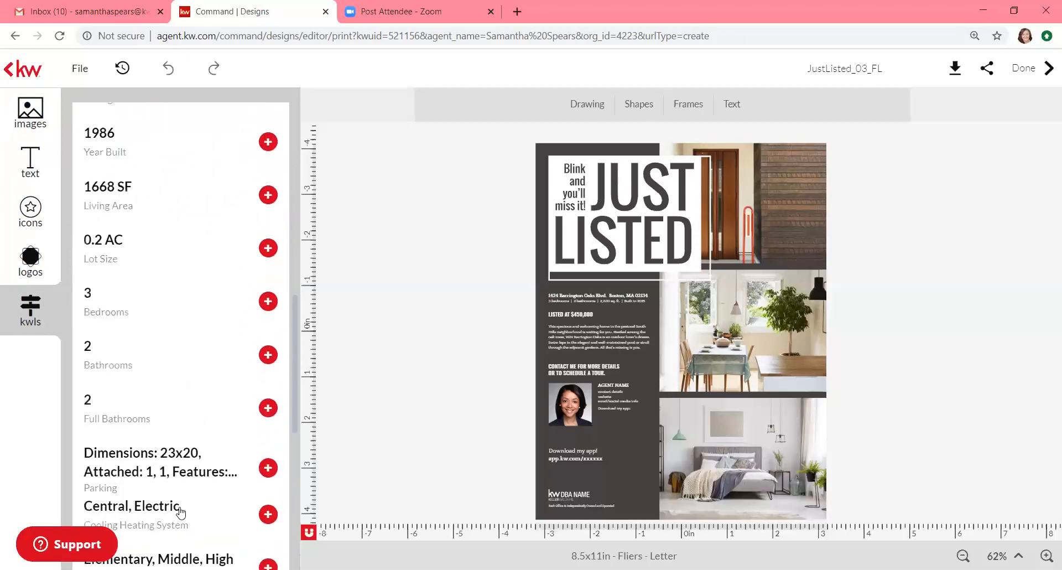
pyautogui.scroll(10, 176, 525)
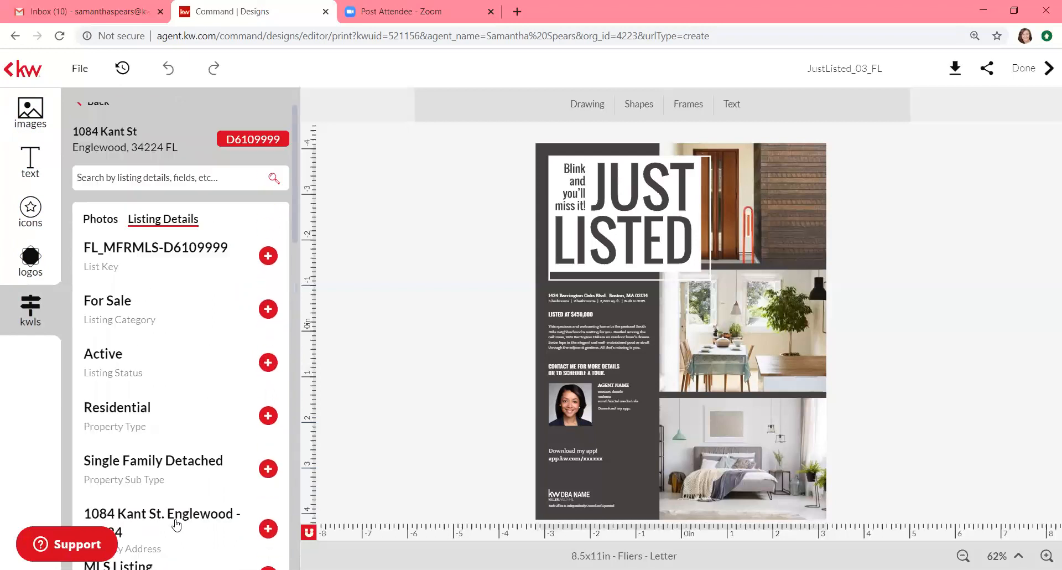
pyautogui.click(105, 227)
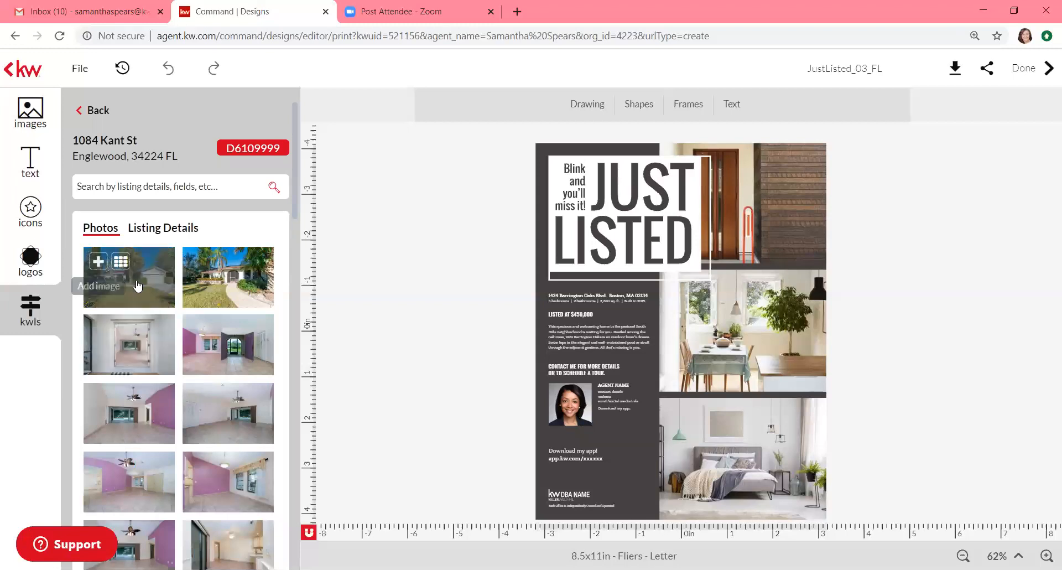
# Step: Place the house exterior photo beside the flier and a kitchen photo in the middle-right frame
pyautogui.moveTo(137, 280); pyautogui.dragTo(741, 208)
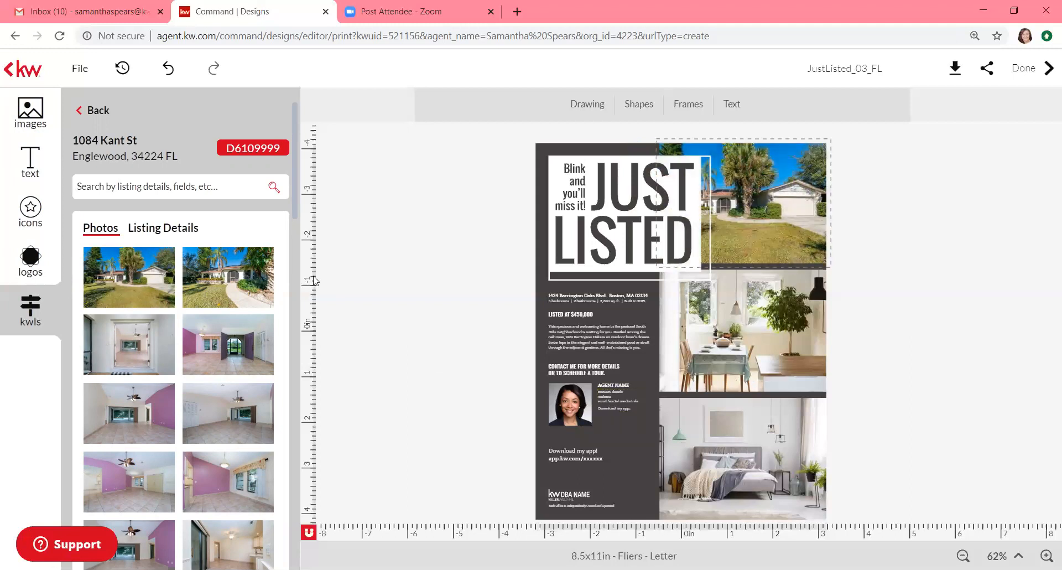
pyautogui.moveTo(209, 371)
pyautogui.scroll(-6, 209, 371)
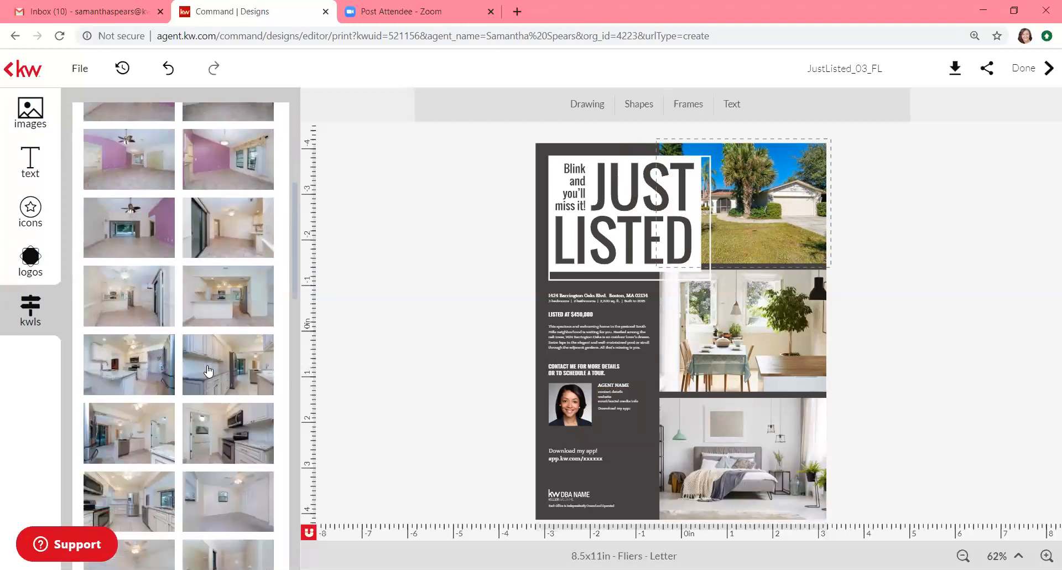
pyautogui.moveTo(138, 360); pyautogui.dragTo(741, 332)
# Step: Replace the bottom bedroom photo with the aerial neighbourhood view
pyautogui.moveTo(185, 391)
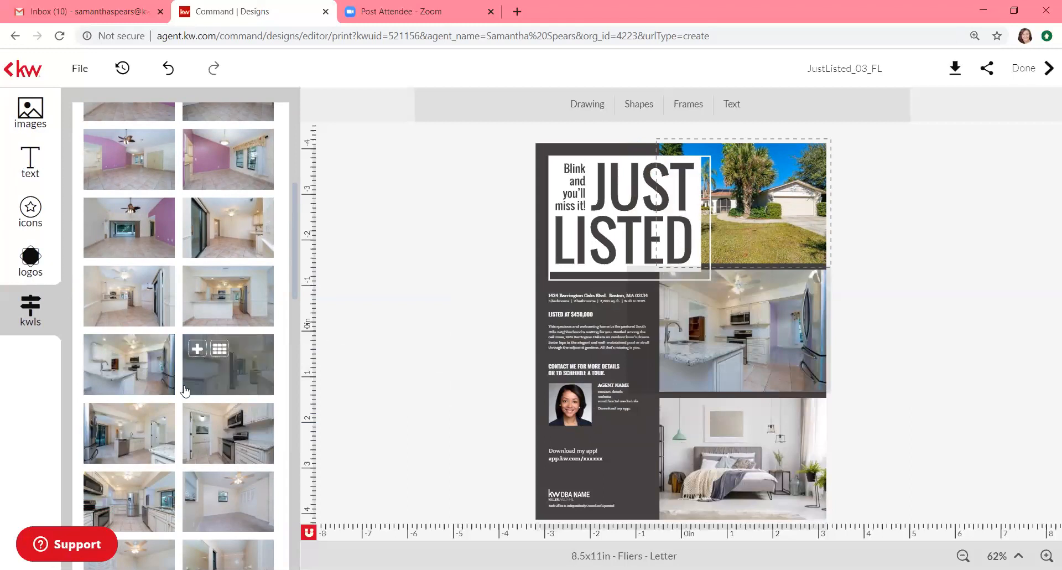
pyautogui.scroll(-5, 185, 391)
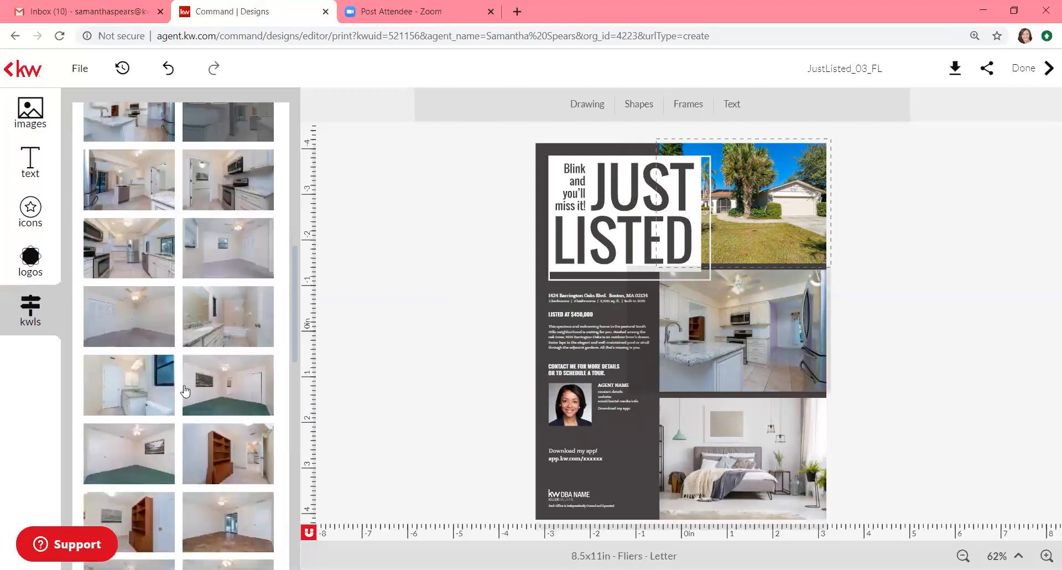
pyautogui.scroll(-10, 186, 391)
pyautogui.scroll(-7, 185, 390)
pyautogui.scroll(-1, 185, 390)
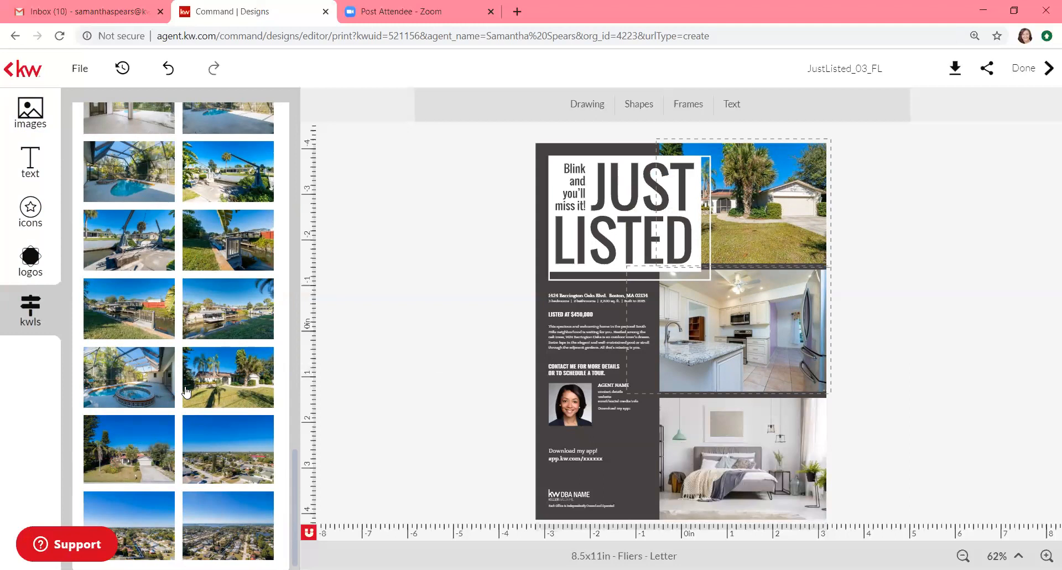
pyautogui.moveTo(206, 442)
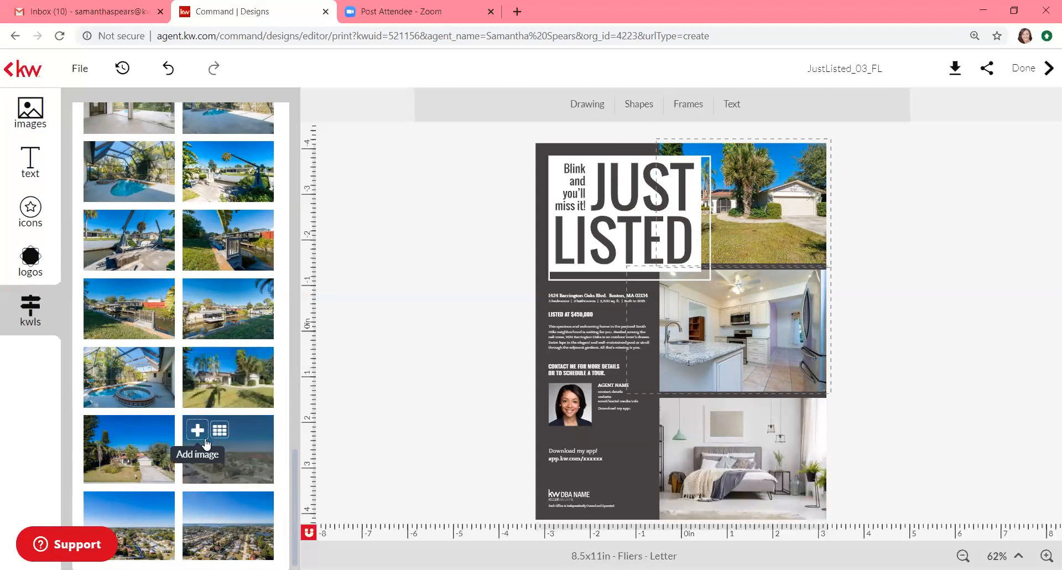
pyautogui.moveTo(230, 456); pyautogui.dragTo(730, 467)
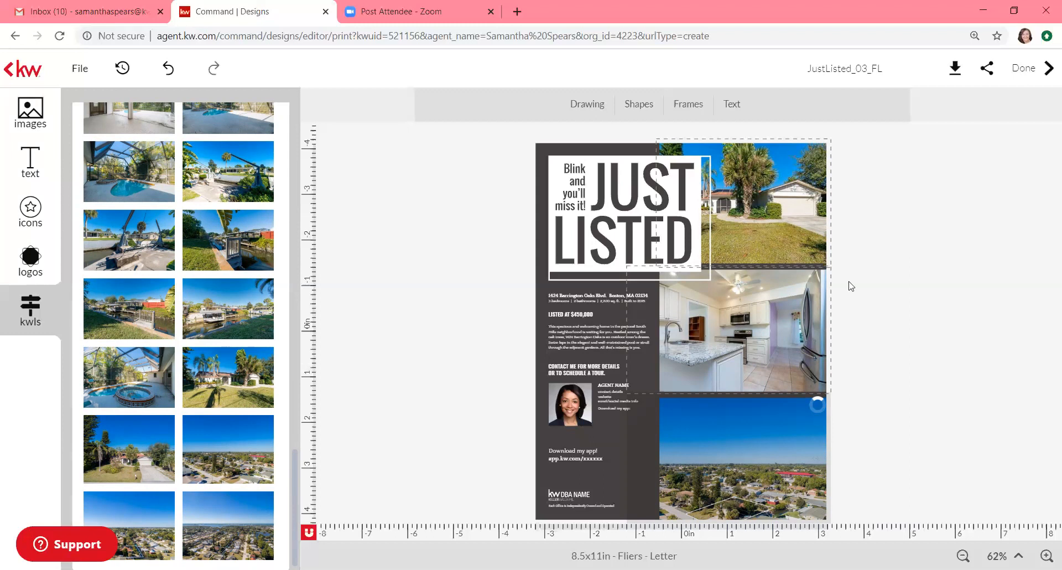
pyautogui.click(576, 186)
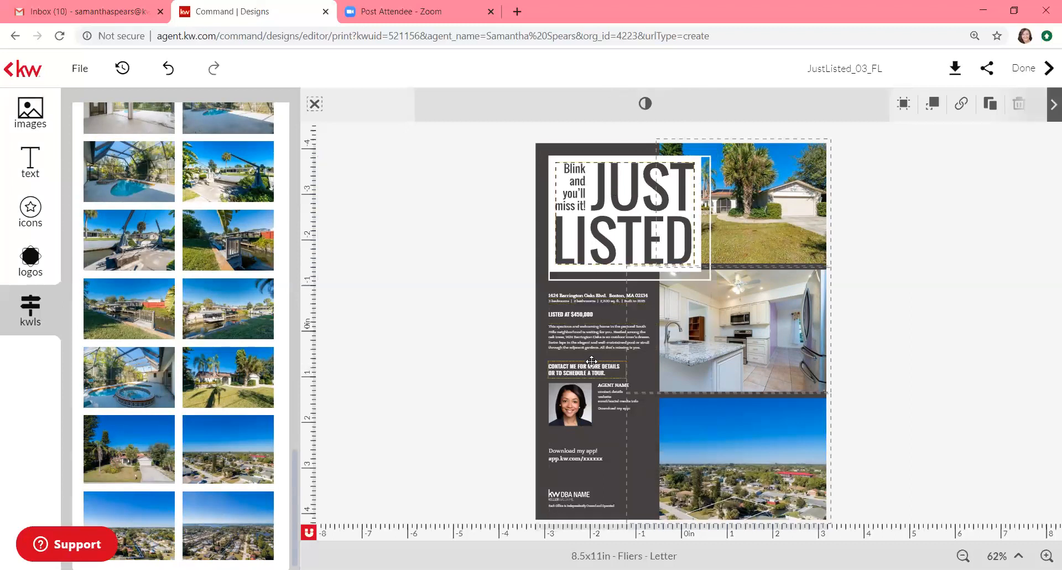
# Step: Cut the template's description paragraph and add the listing's Property Description instead
pyautogui.moveTo(600, 342); pyautogui.dragTo(595, 339)
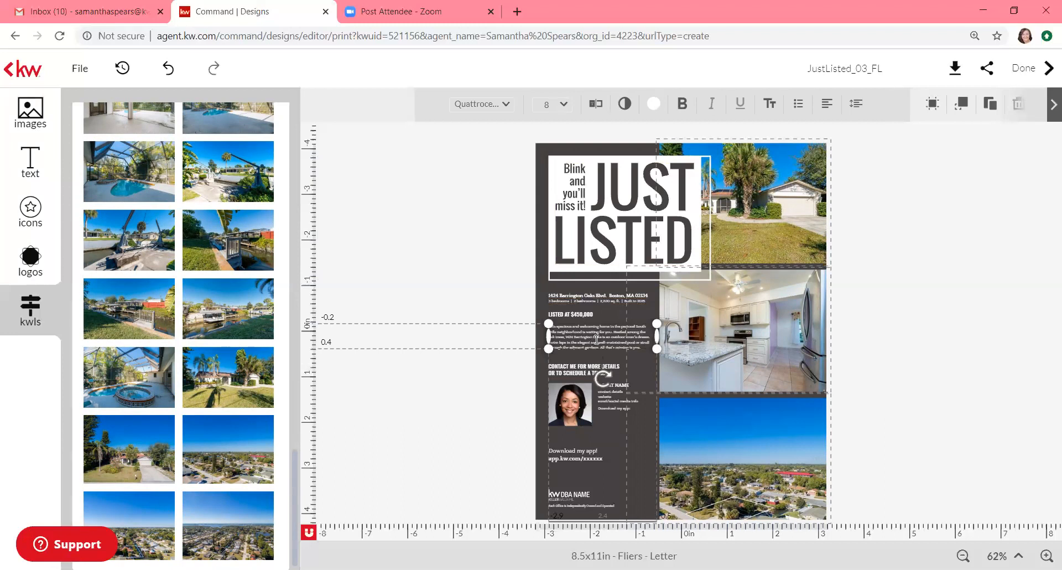
pyautogui.scroll(10, 163, 191)
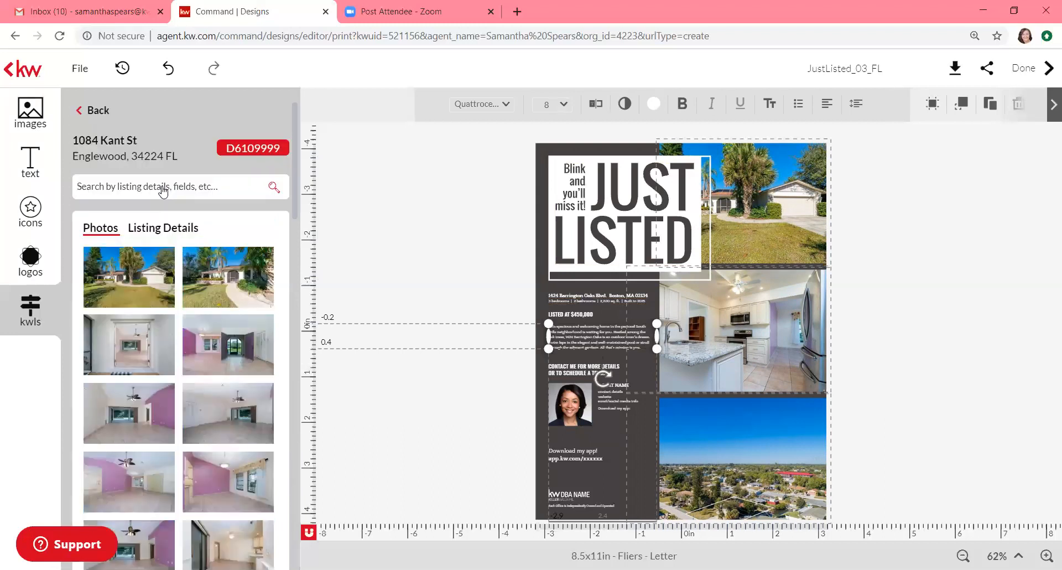
pyautogui.click(156, 228)
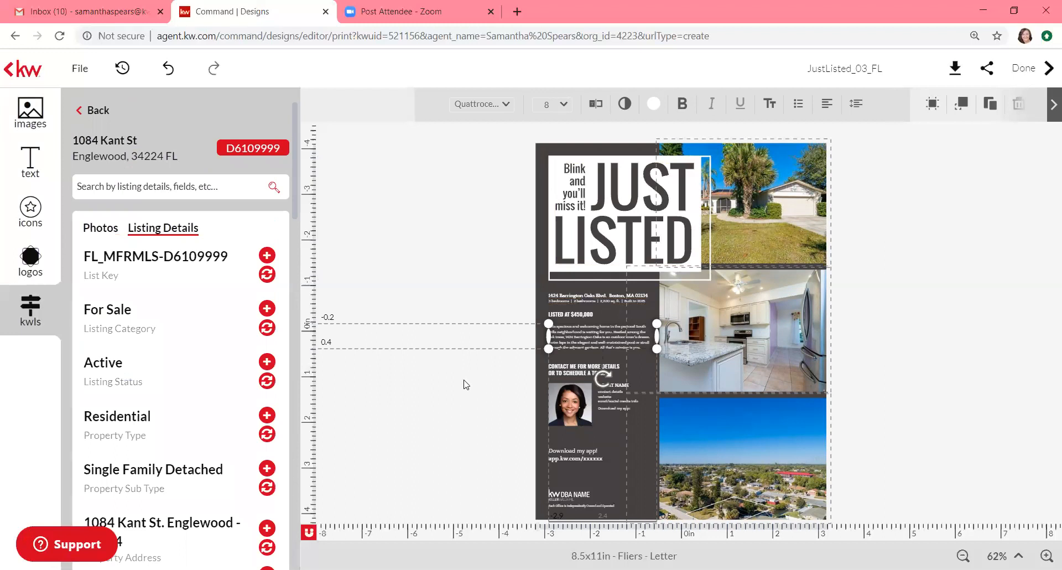
pyautogui.rightClick(601, 337)
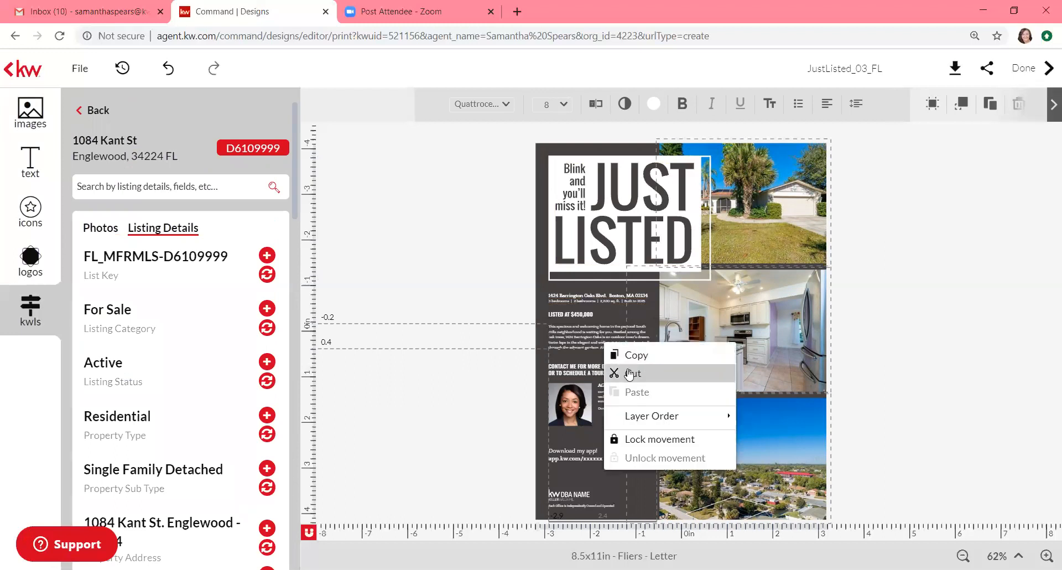
pyautogui.click(627, 368)
pyautogui.scroll(-10, 147, 389)
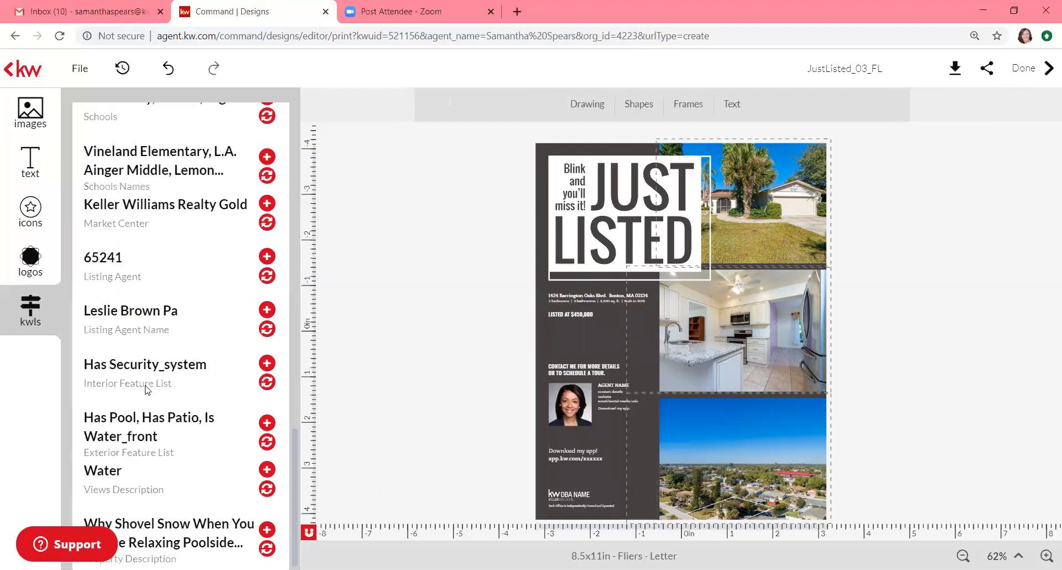
pyautogui.click(227, 536)
# Step: Resize the new description box and reposition the kitchen photo within its frame
pyautogui.moveTo(609, 326); pyautogui.dragTo(599, 353)
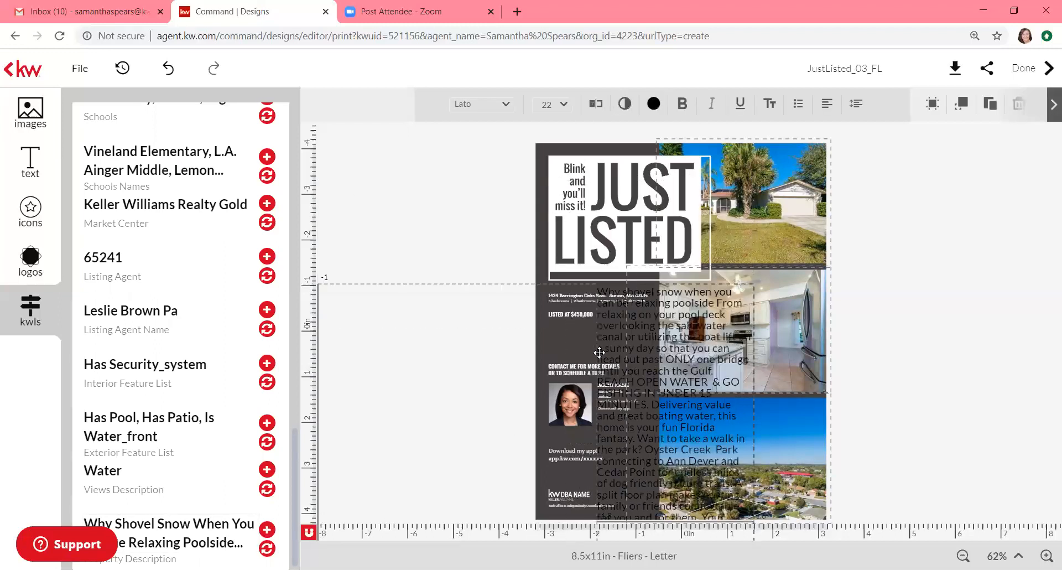
pyautogui.click(597, 390)
pyautogui.click(624, 390)
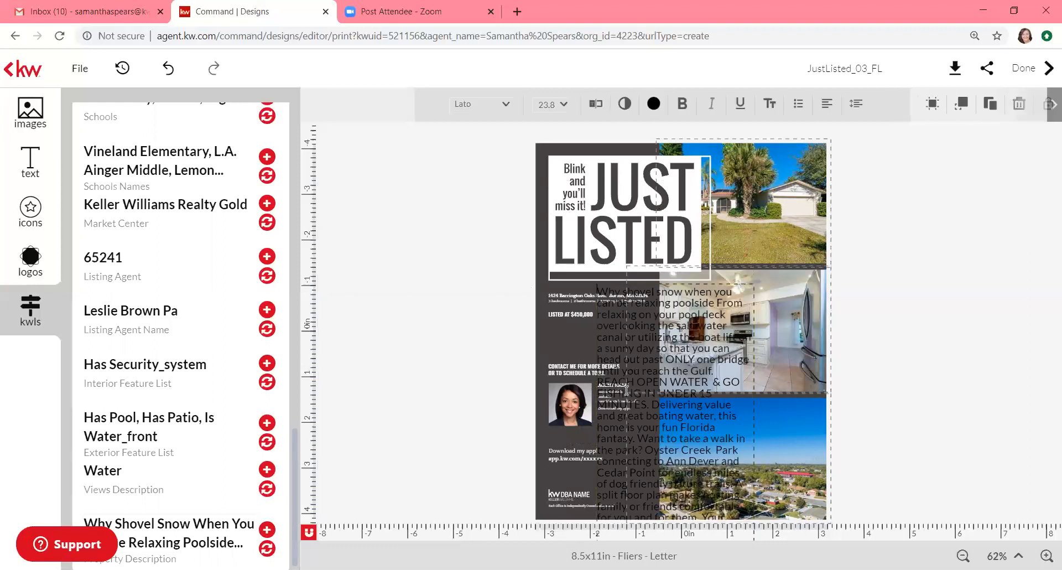
pyautogui.doubleClick(626, 390)
pyautogui.click(664, 286)
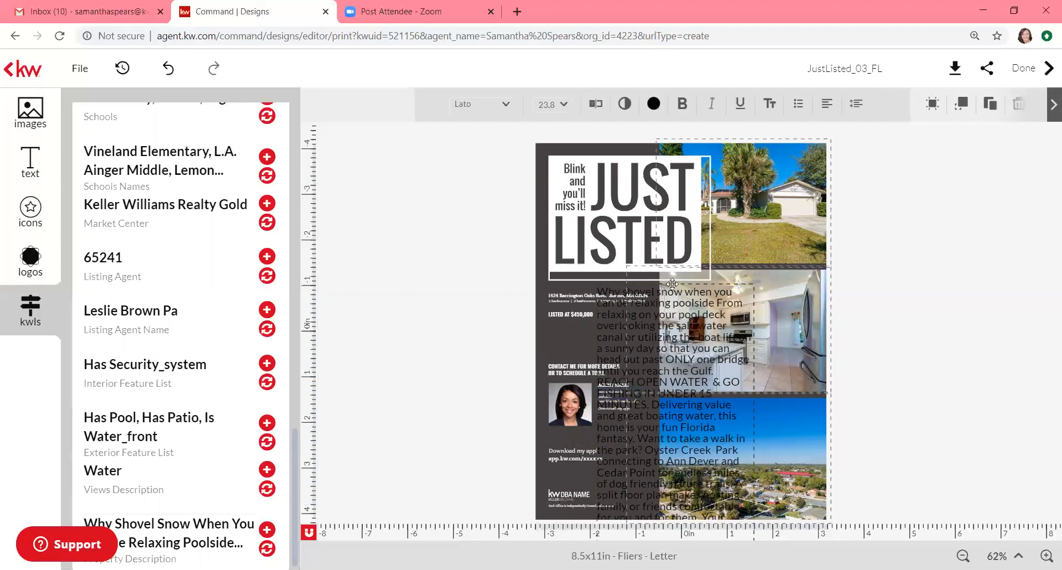
pyautogui.click(685, 282)
pyautogui.doubleClick(684, 283)
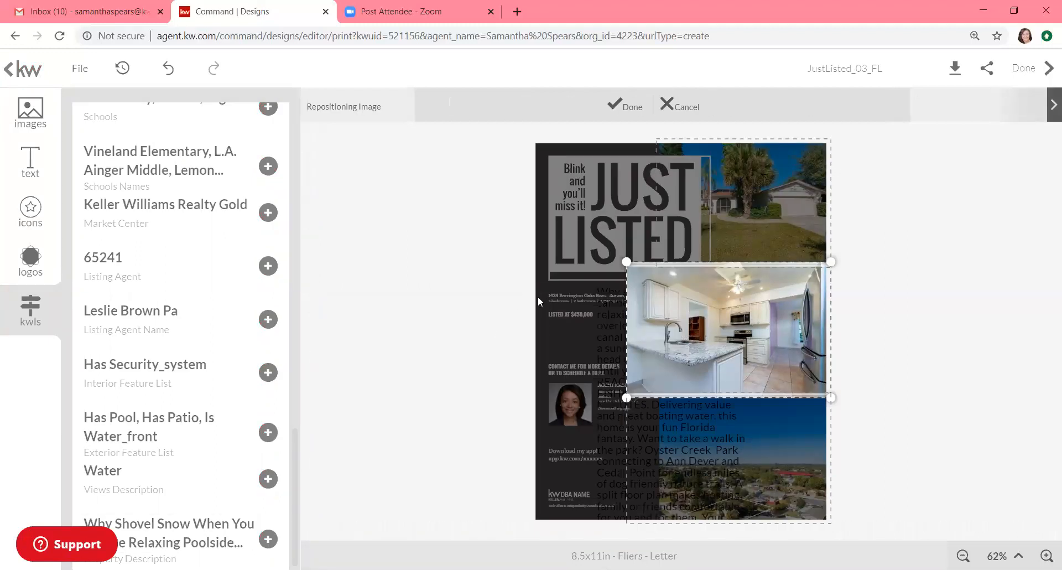
pyautogui.click(537, 297)
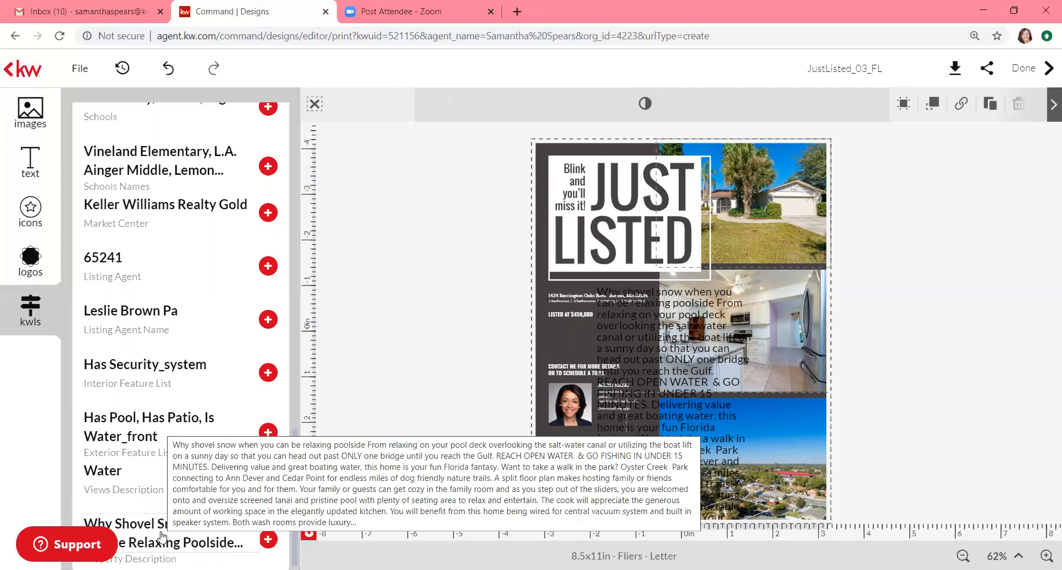
# Step: Move the description up over the headline area and widen it to the page's right edge
pyautogui.click(606, 356)
pyautogui.moveTo(606, 357); pyautogui.dragTo(570, 158)
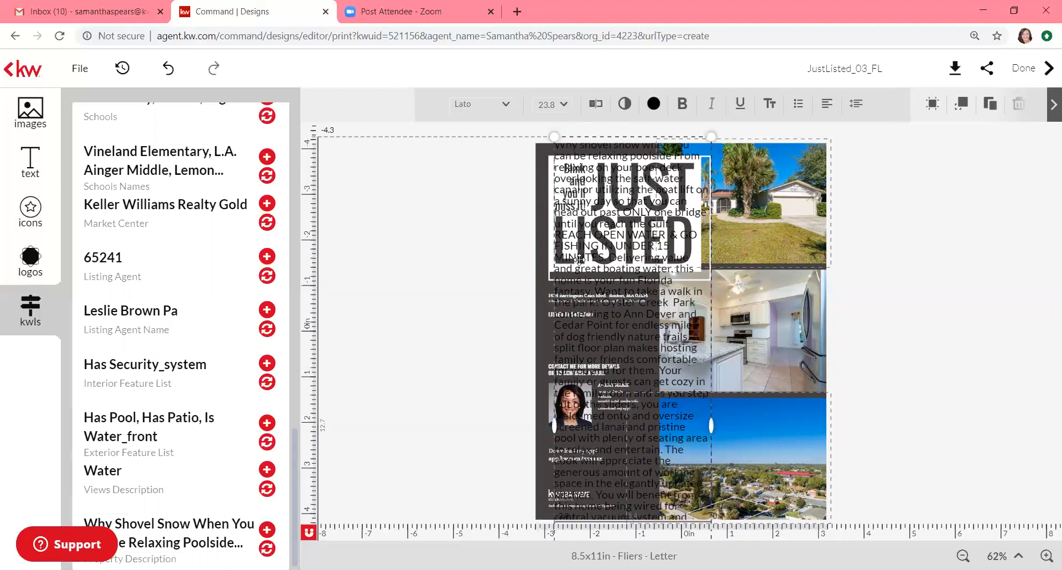
pyautogui.moveTo(711, 427); pyautogui.dragTo(827, 420)
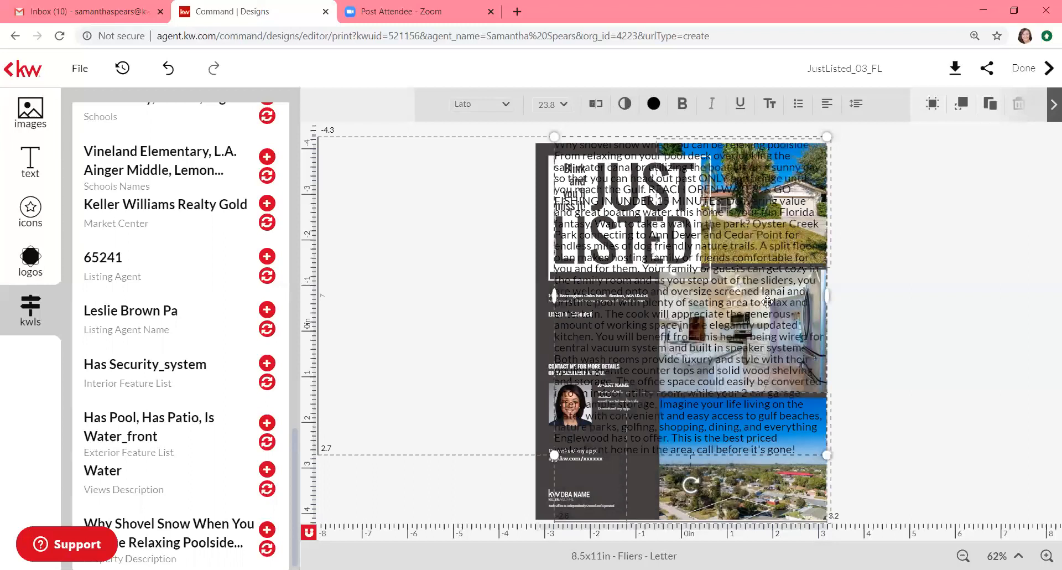
# Step: Set all the description text to 10 pt and drag the box down below the price
pyautogui.click(798, 446)
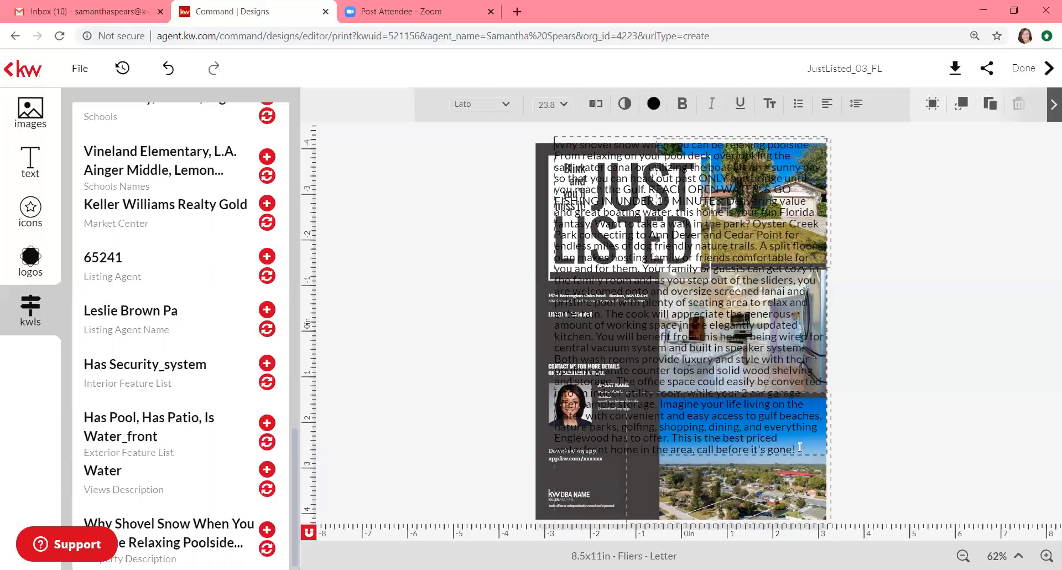
pyautogui.hotkey('ctrl', 'a')
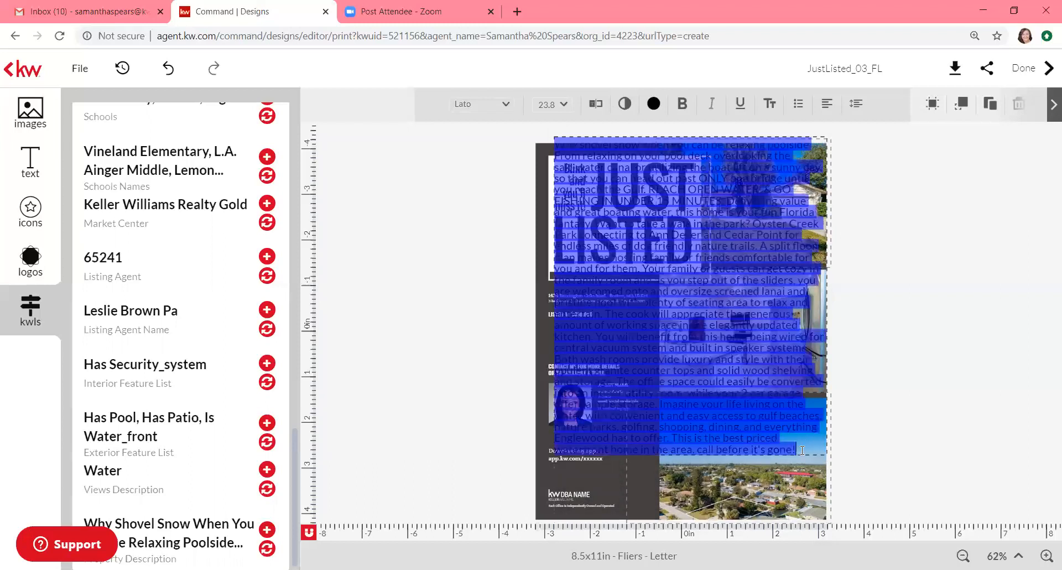
pyautogui.click(565, 104)
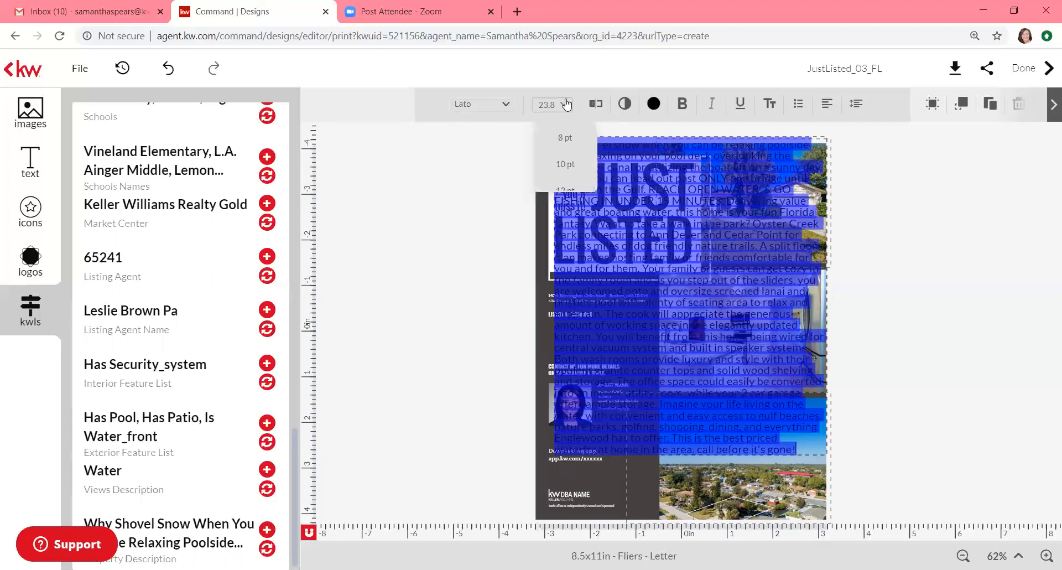
pyautogui.click(557, 167)
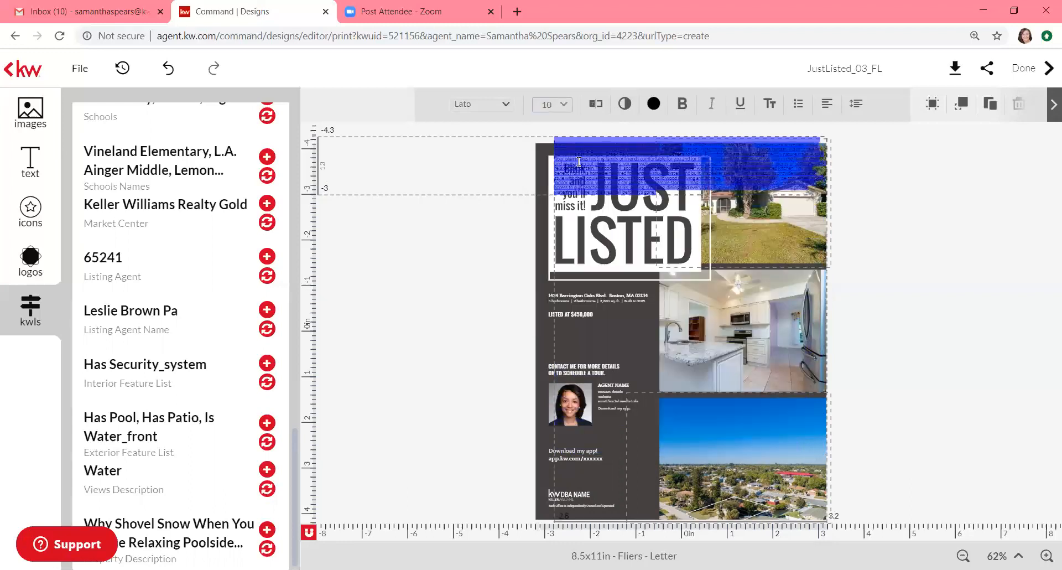
pyautogui.click(563, 144)
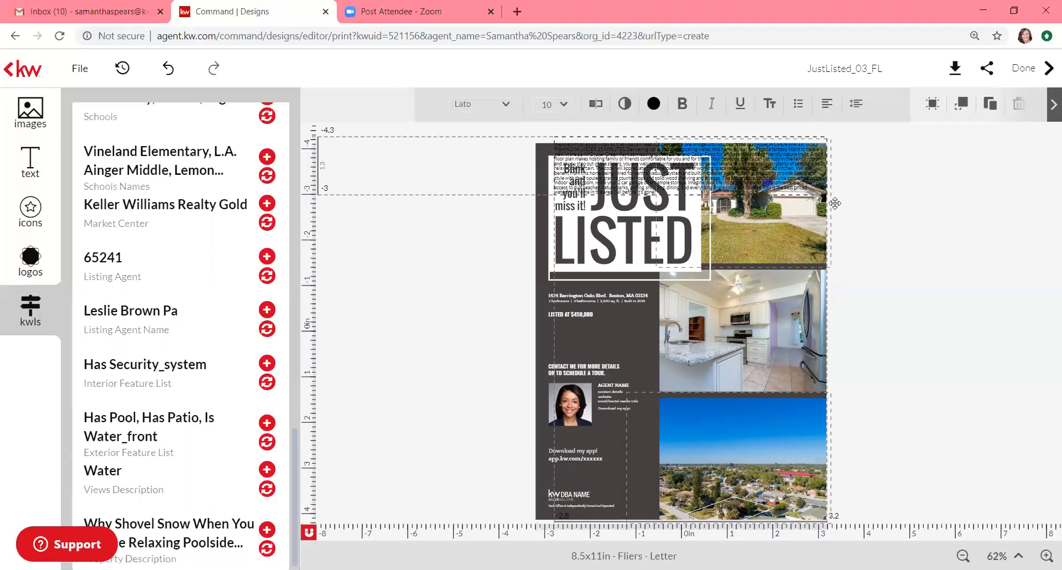
pyautogui.moveTo(786, 232); pyautogui.dragTo(802, 356)
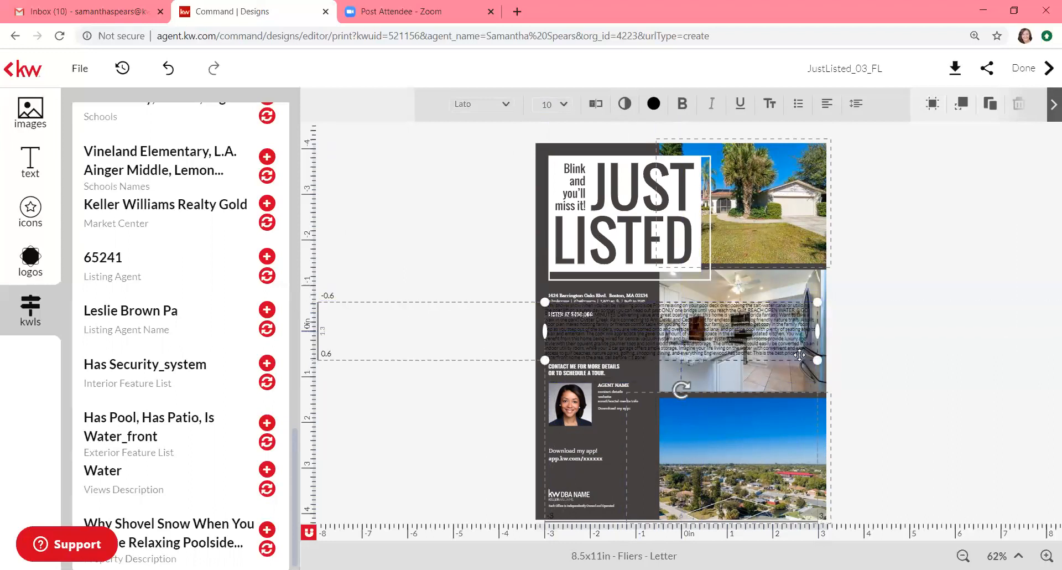
pyautogui.click(810, 353)
# Step: Select the 'Why shovel snow…' description paragraph and set its fill color to white
pyautogui.hotkey('ctrl', 'a')
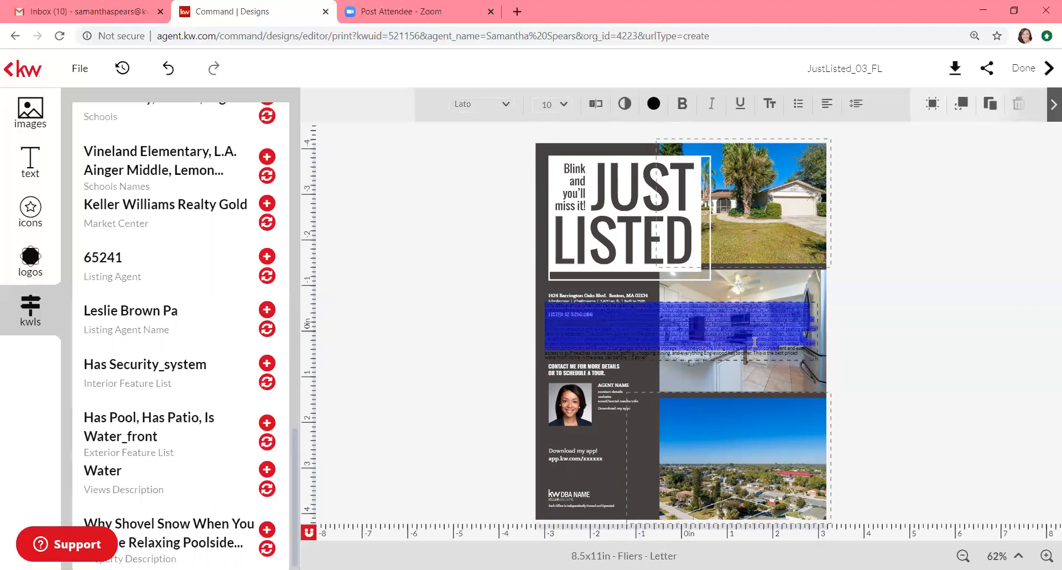
pyautogui.click(811, 353)
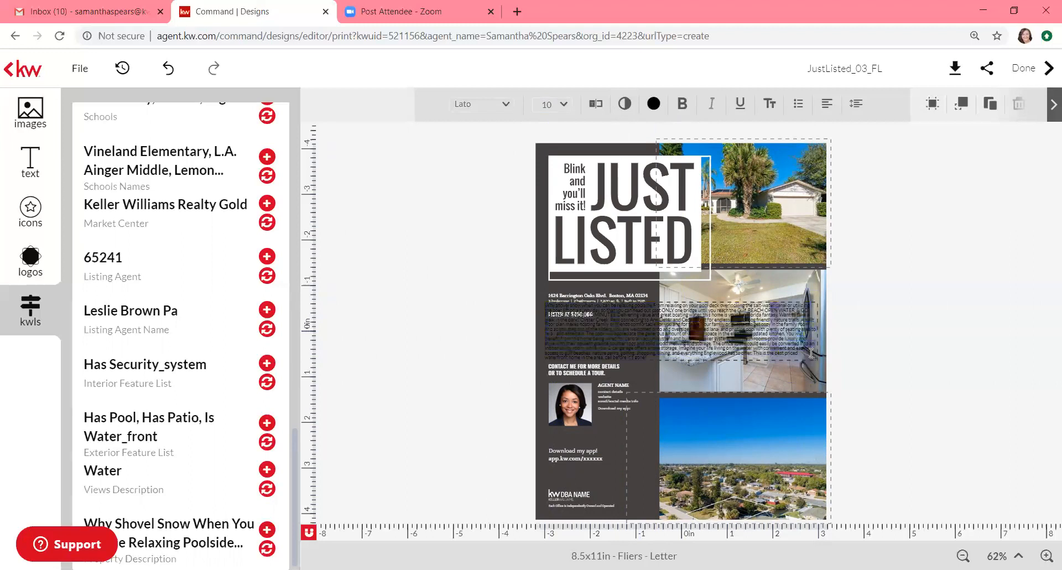
pyautogui.moveTo(784, 353); pyautogui.dragTo(784, 348)
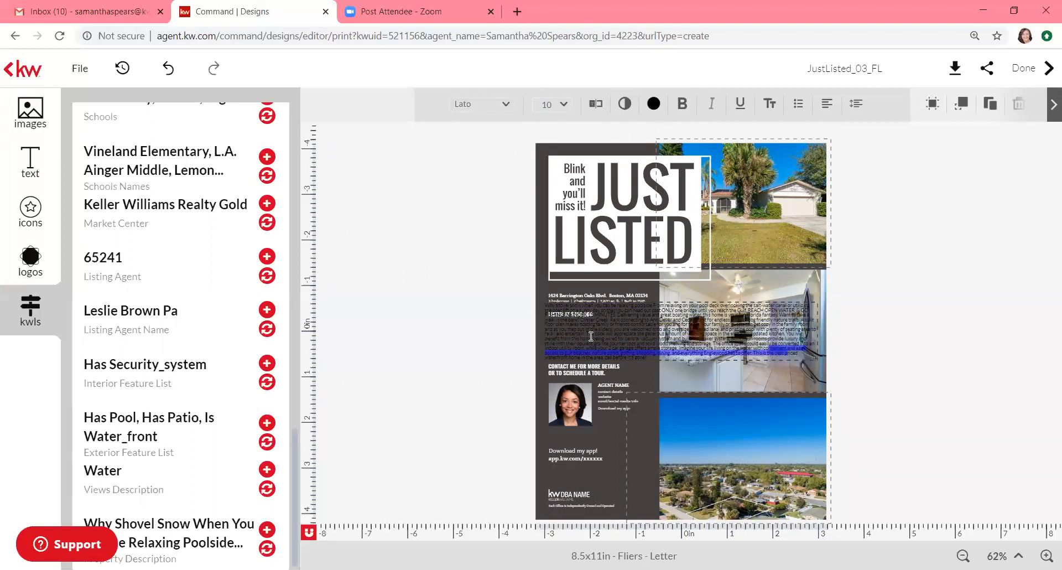
pyautogui.moveTo(546, 305); pyautogui.dragTo(810, 355)
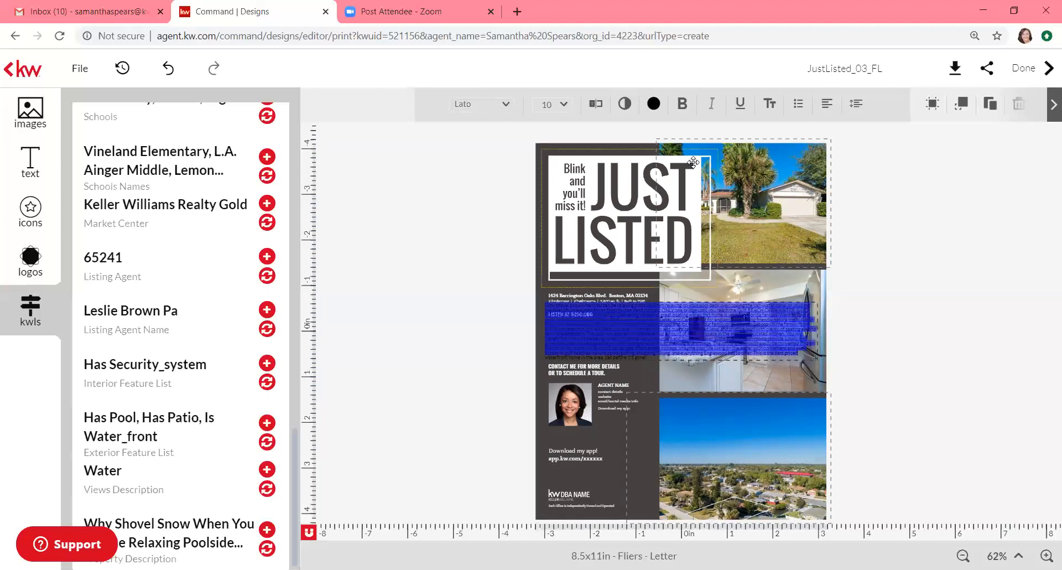
pyautogui.click(654, 105)
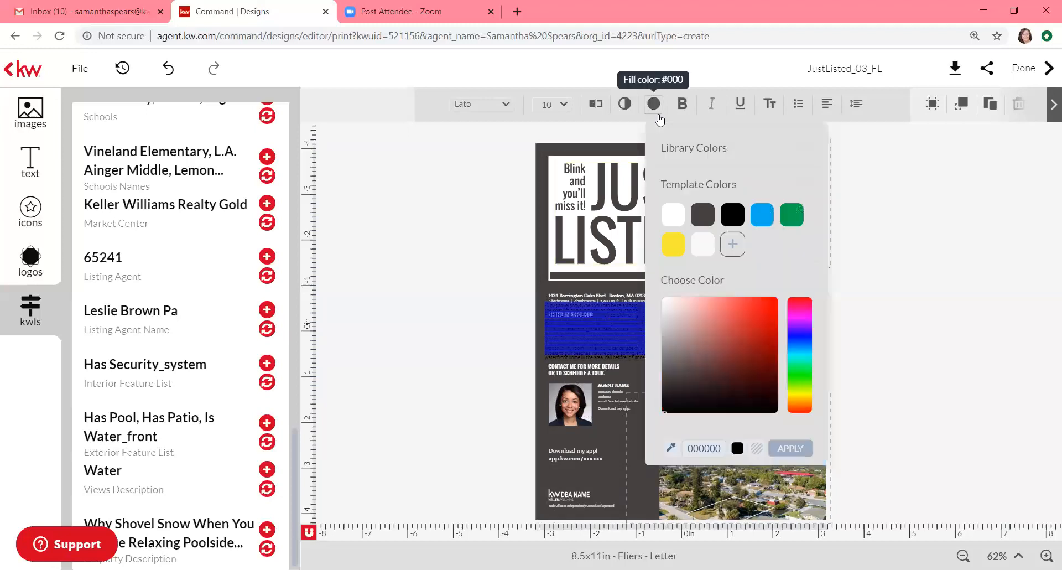
pyautogui.click(671, 215)
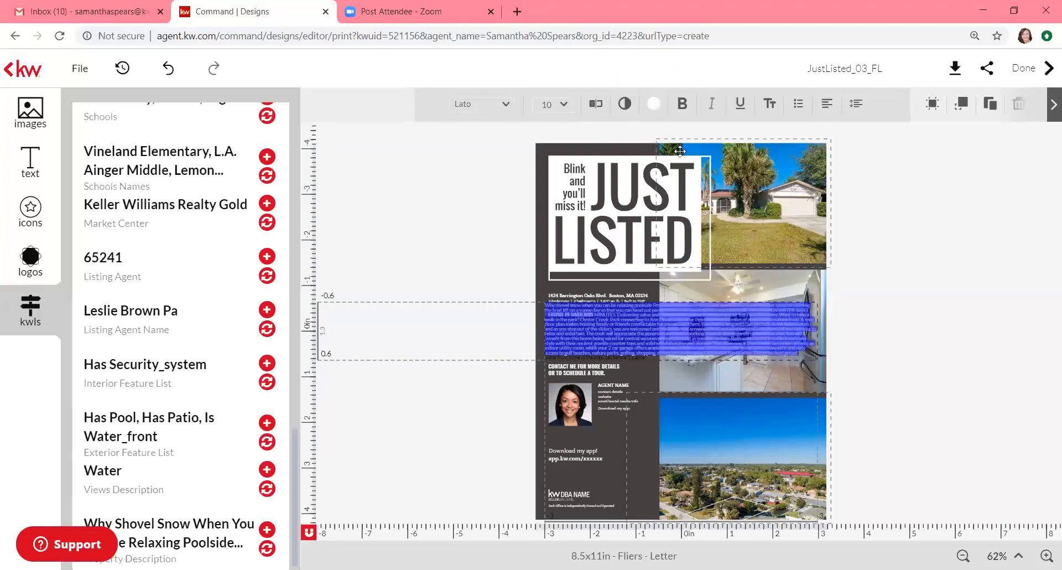
# Step: Narrow the description text box into the left column beside the kitchen photo
pyautogui.click(818, 322)
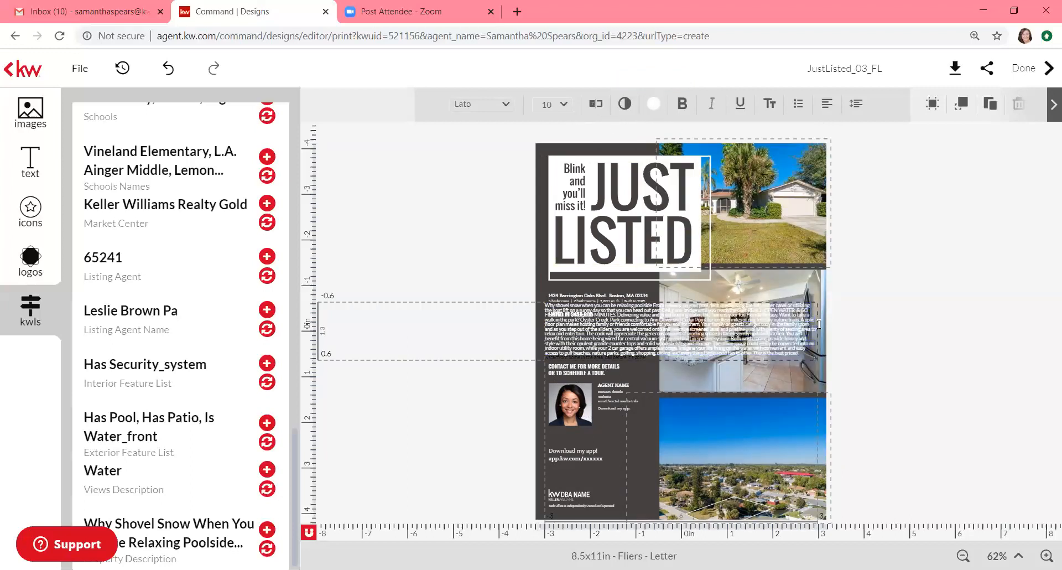
pyautogui.click(785, 360)
pyautogui.click(811, 347)
pyautogui.moveTo(817, 333); pyautogui.dragTo(653, 342)
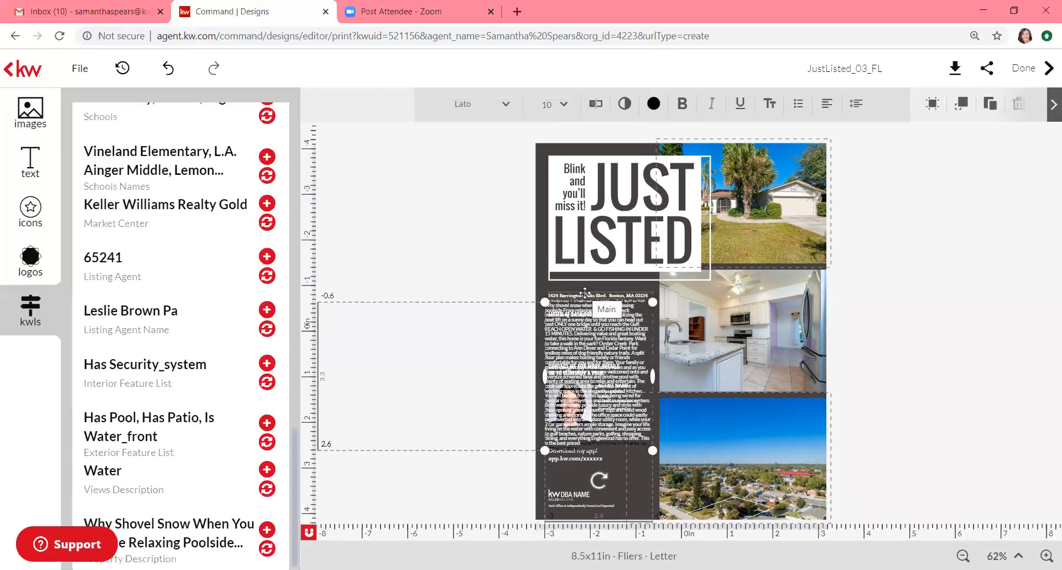
# Step: Delete the middle lines of the property description
pyautogui.doubleClick(579, 357)
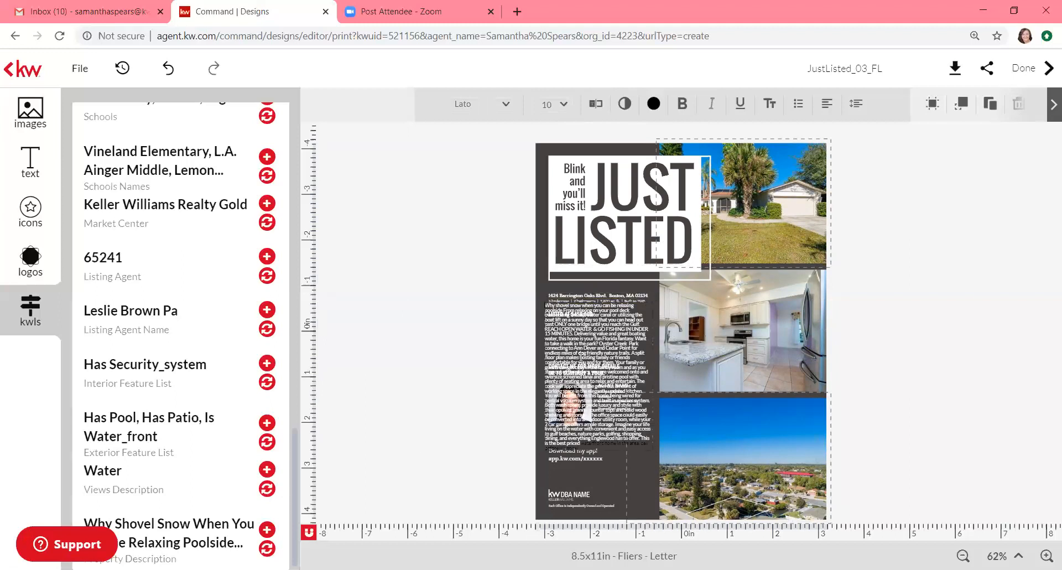
pyautogui.tripleClick(629, 441)
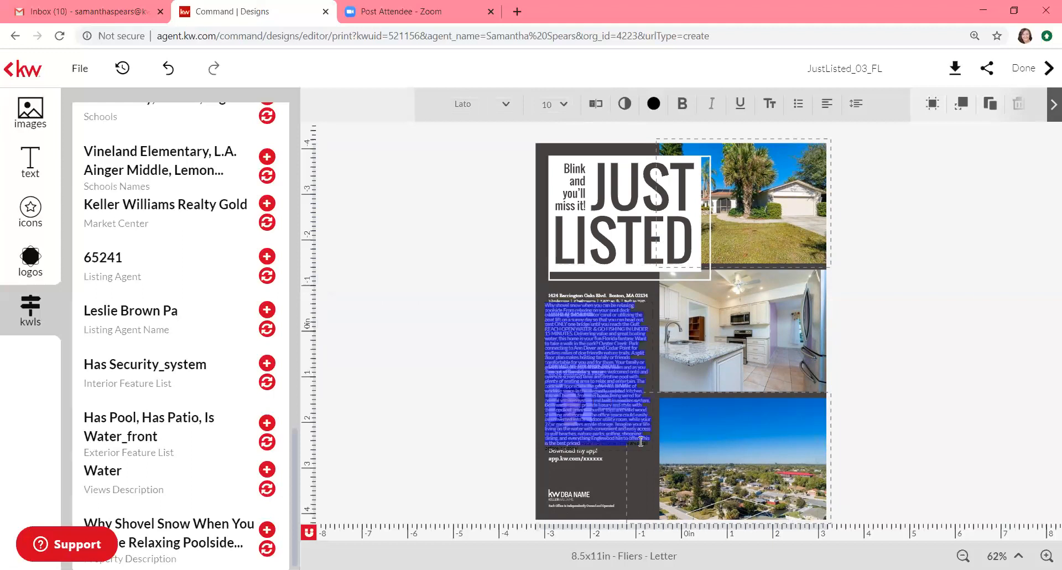
pyautogui.click(647, 442)
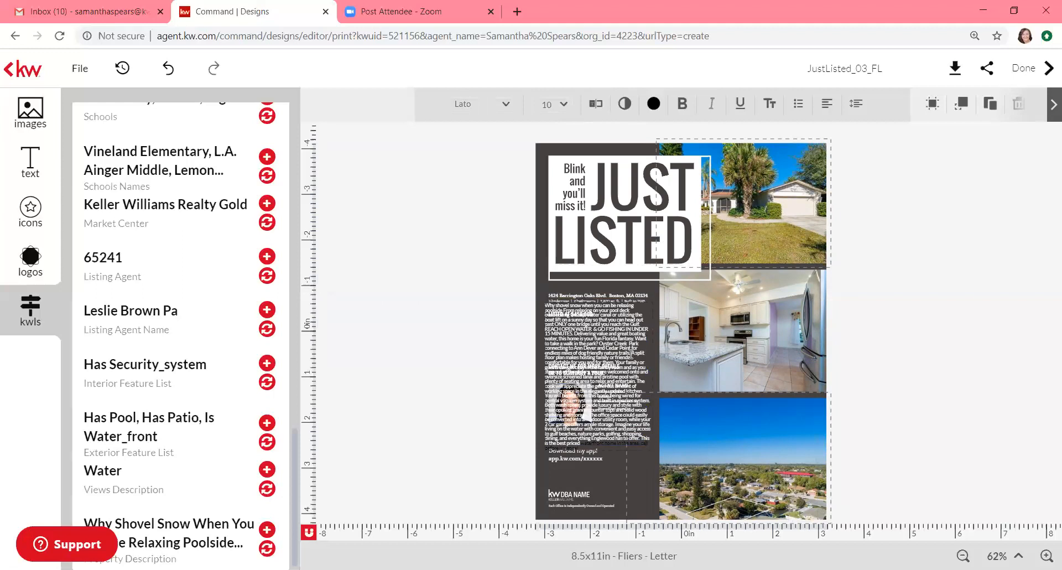
pyautogui.moveTo(631, 352); pyautogui.dragTo(649, 444)
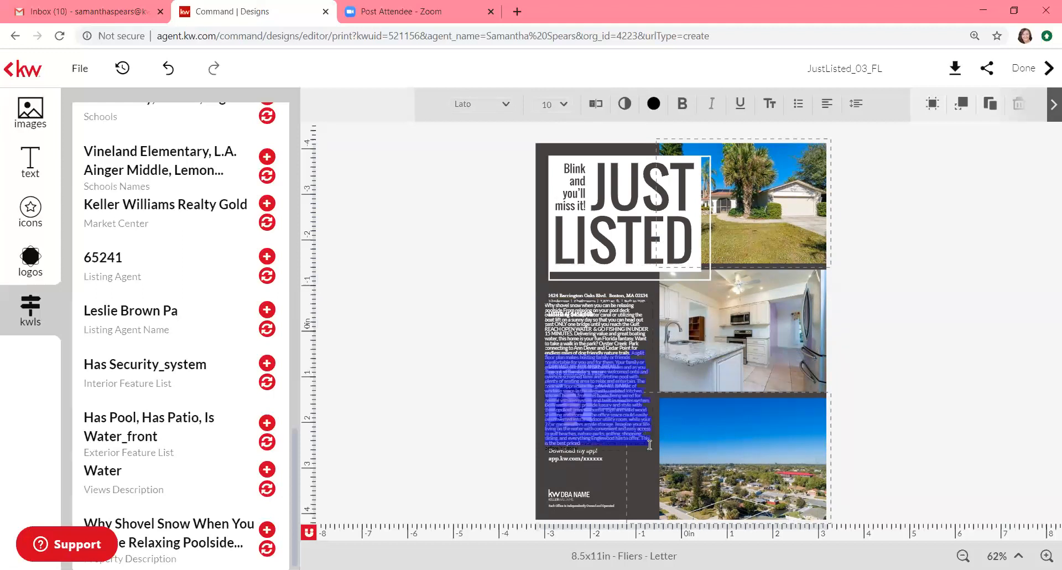
pyautogui.press('BackSpace')
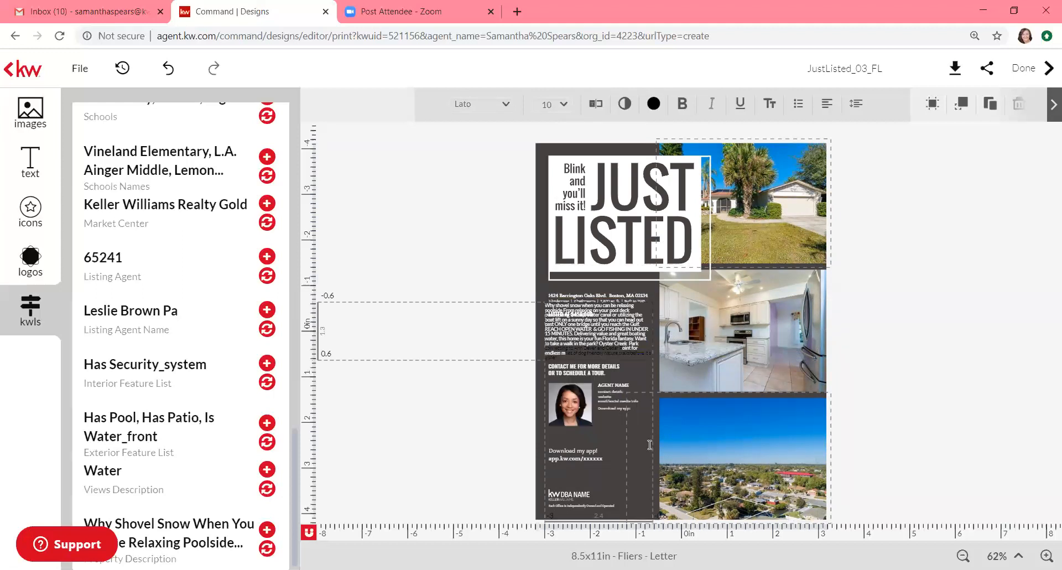
# Step: Trim the final lines and leftover partial word from the description so it ends above the contact heading
pyautogui.click(578, 359)
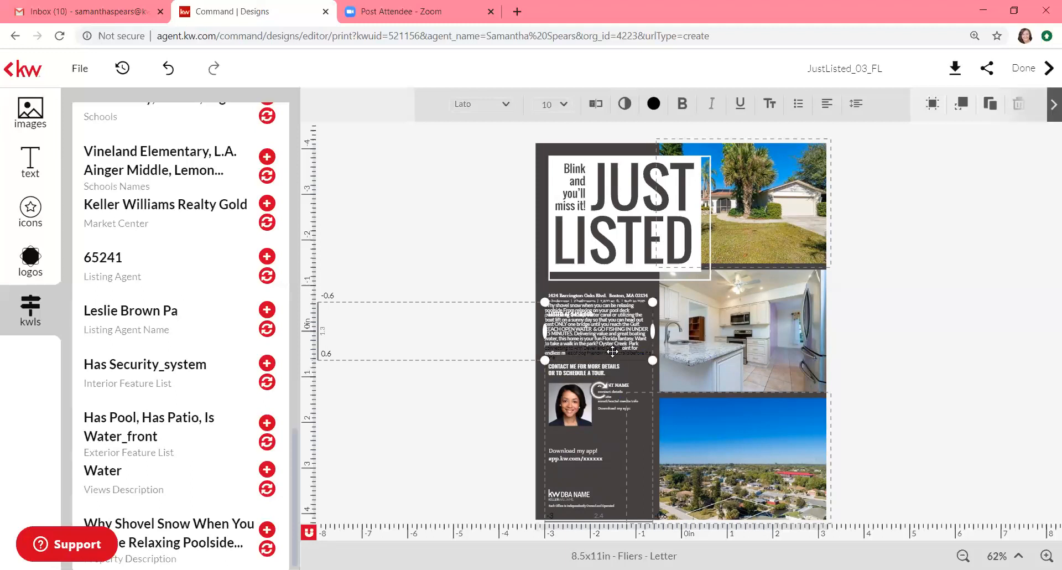
pyautogui.click(639, 343)
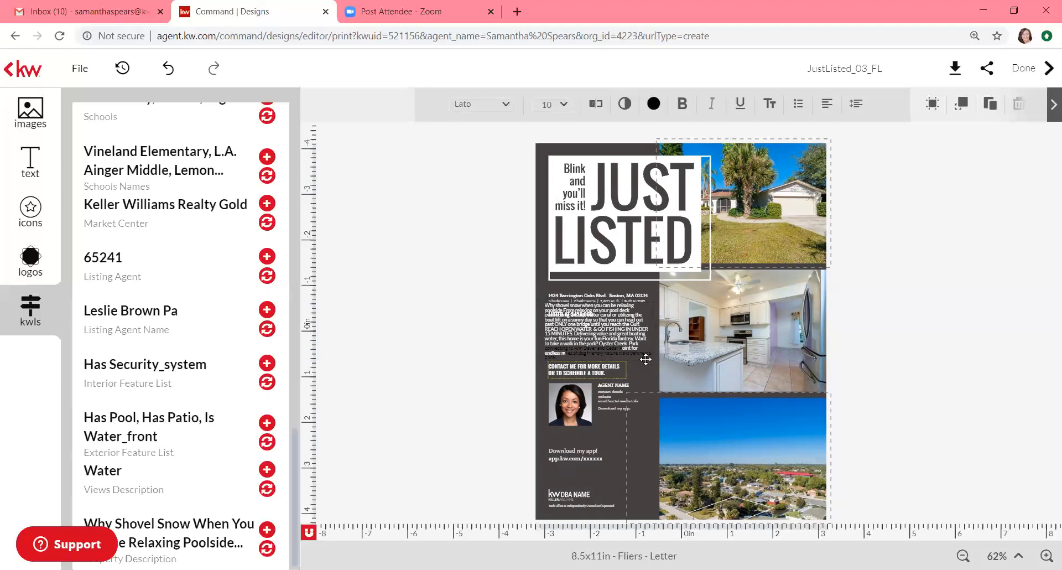
pyautogui.moveTo(567, 355); pyautogui.dragTo(549, 357)
pyautogui.click(559, 357)
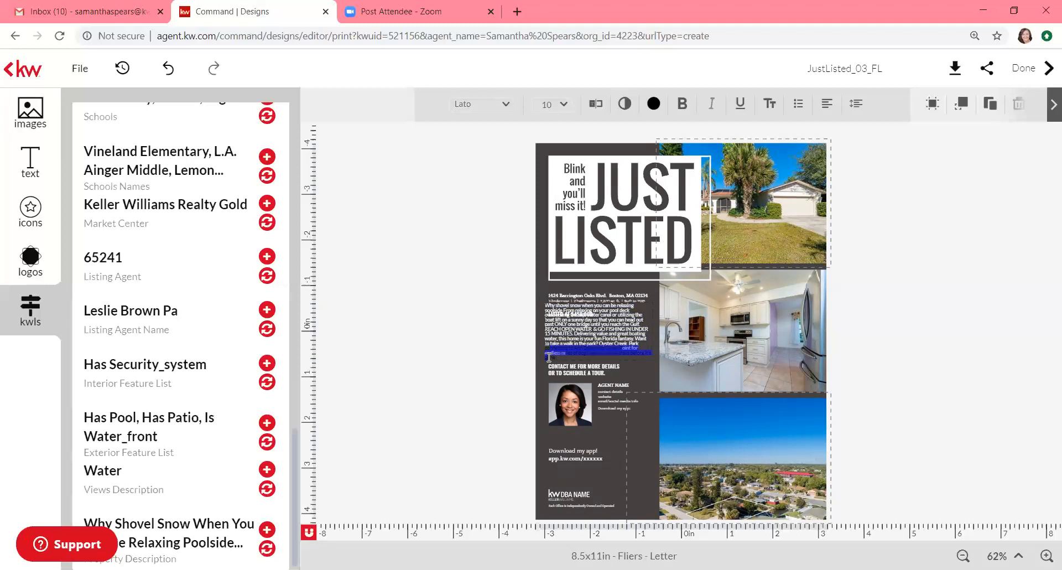
pyautogui.press('BackSpace')
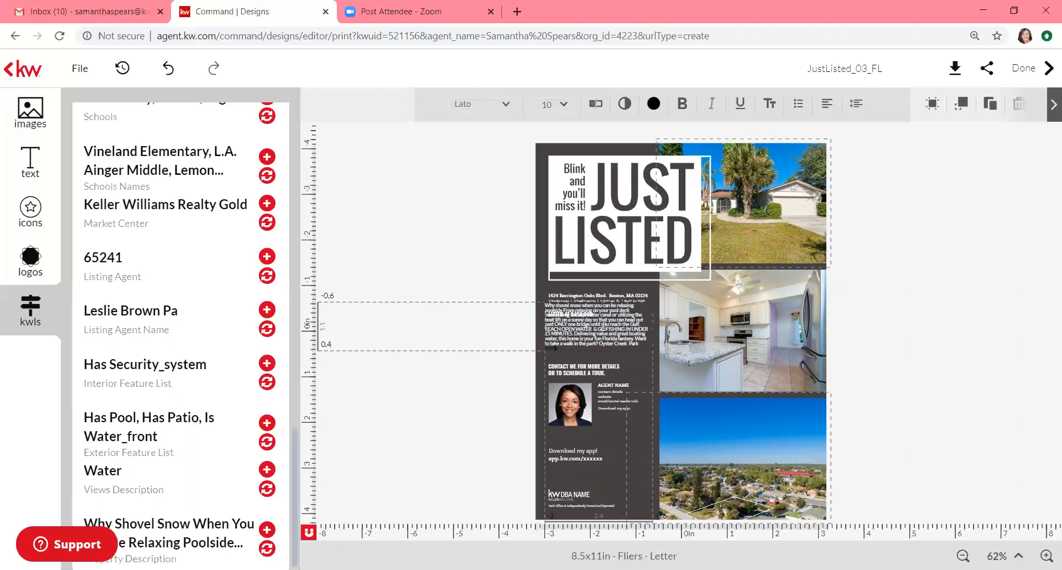
pyautogui.press('BackSpace')
pyautogui.press('BackSpace')
pyautogui.click(630, 346)
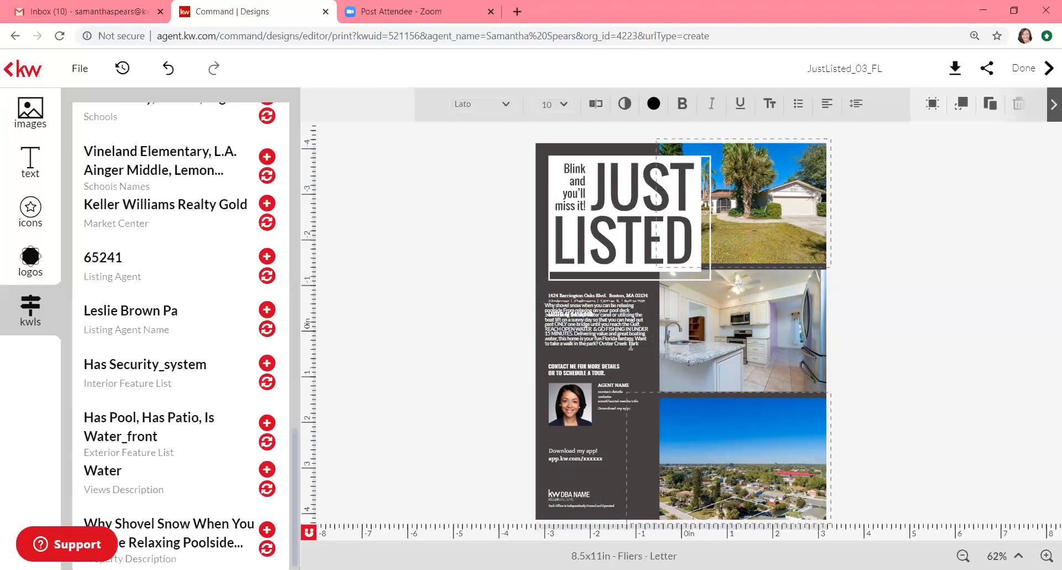
# Step: Nudge the description box slightly lower below the LISTED AT $450,000 line, then select the agent headshot
pyautogui.click(629, 346)
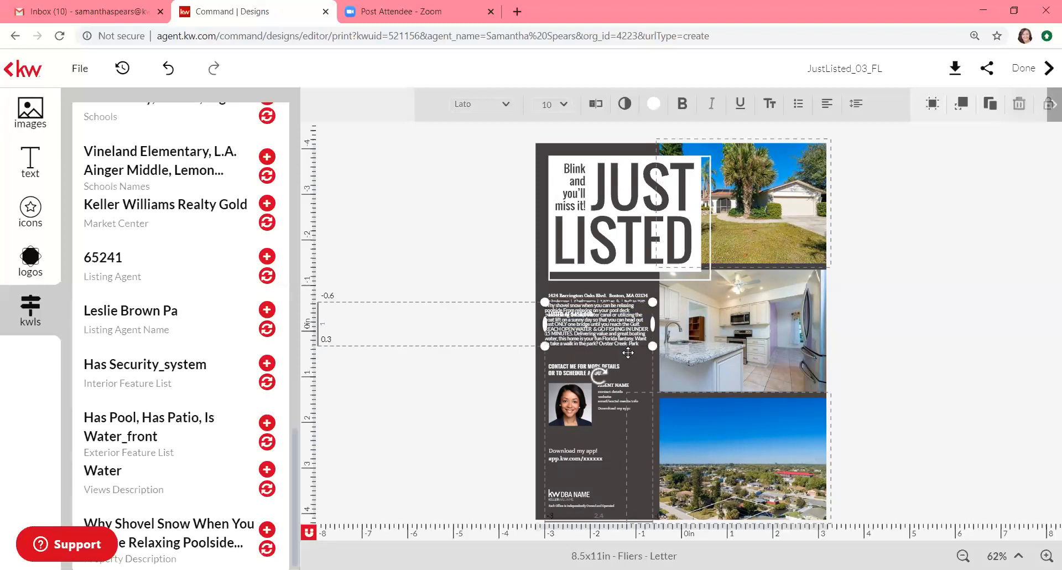
pyautogui.click(629, 349)
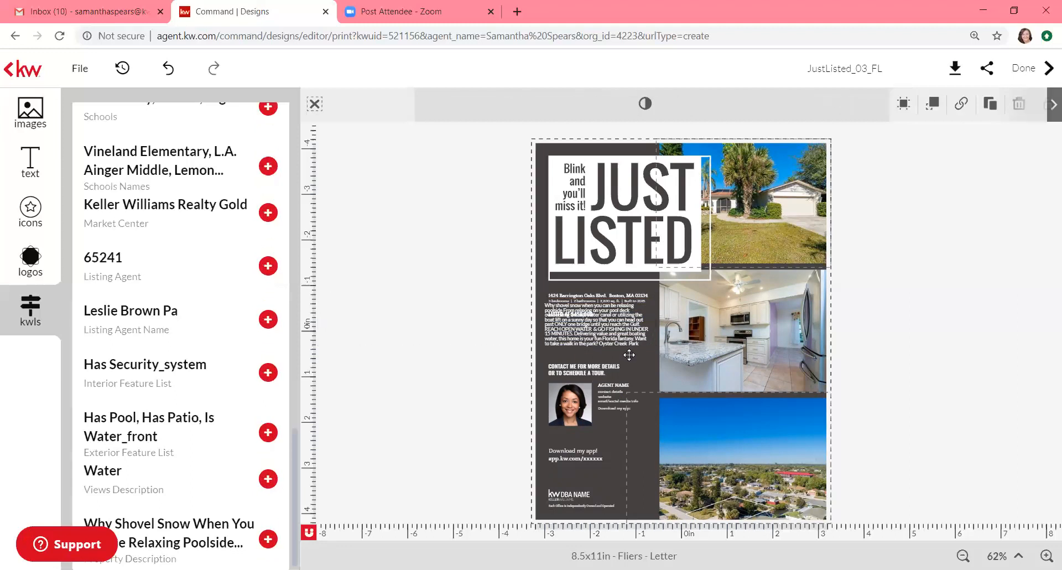
pyautogui.moveTo(629, 335); pyautogui.dragTo(629, 350)
pyautogui.click(572, 401)
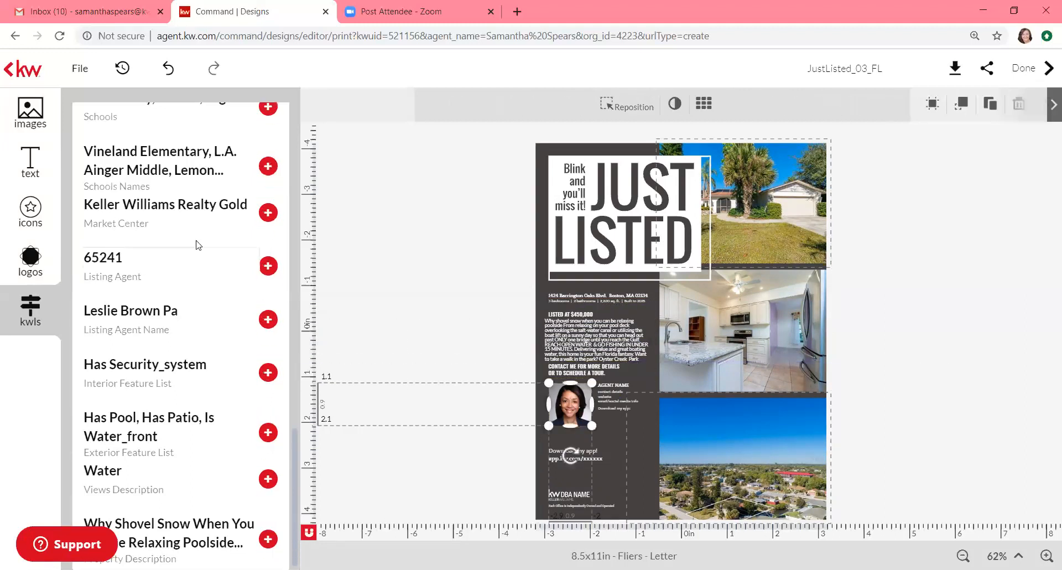
pyautogui.click(30, 111)
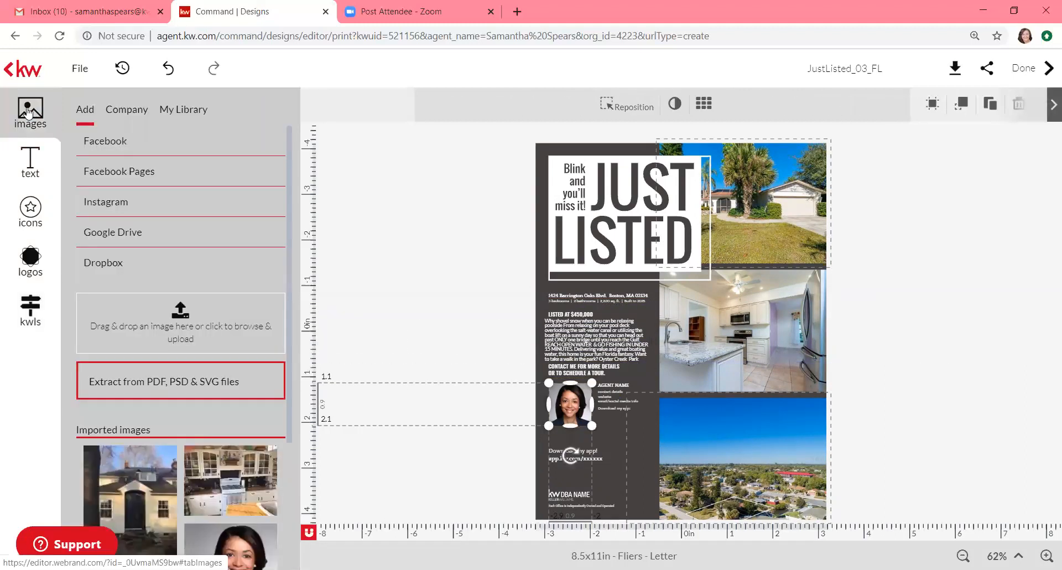
# Step: Add the agent's portrait from My Library, cut the template headshot, and size the portrait into its spot
pyautogui.click(169, 114)
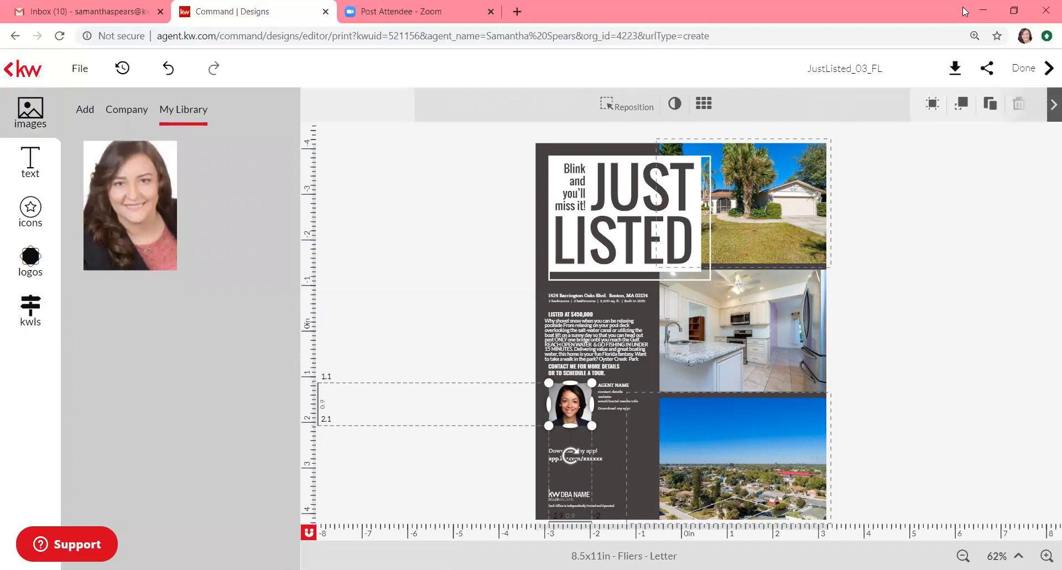
pyautogui.click(123, 205)
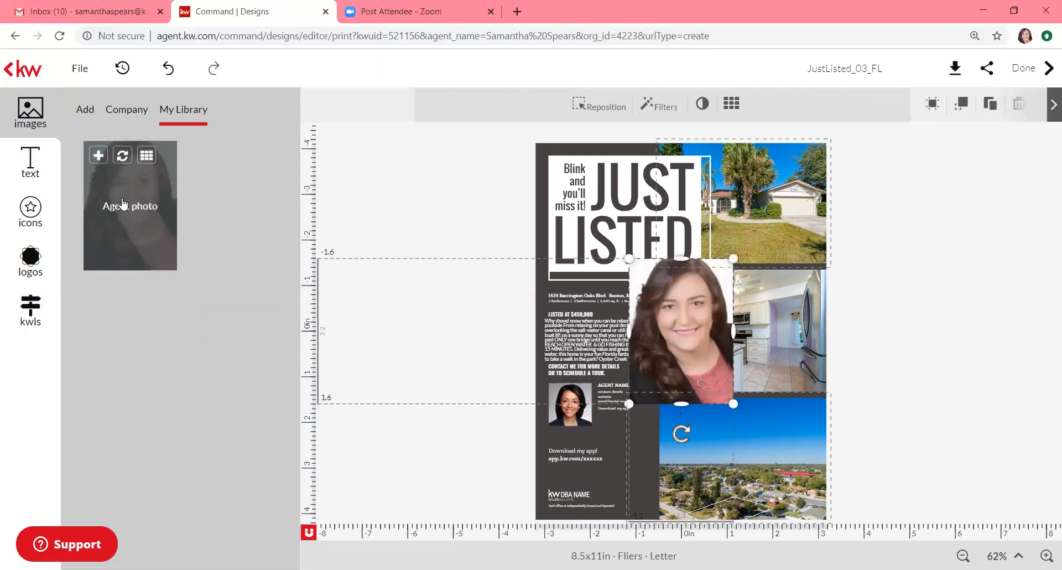
pyautogui.click(577, 397)
pyautogui.rightClick(576, 397)
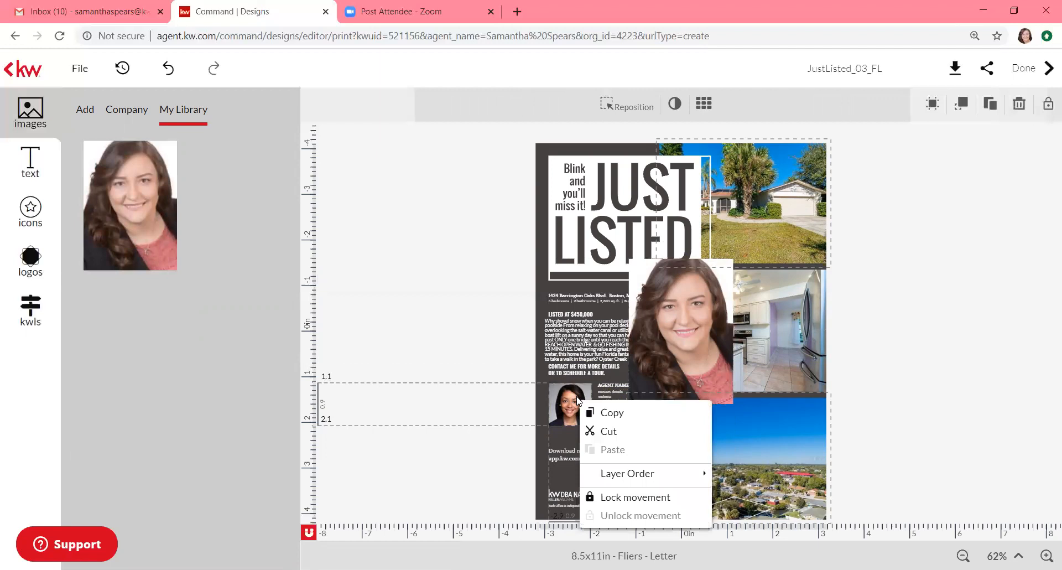
pyautogui.click(609, 430)
pyautogui.click(671, 382)
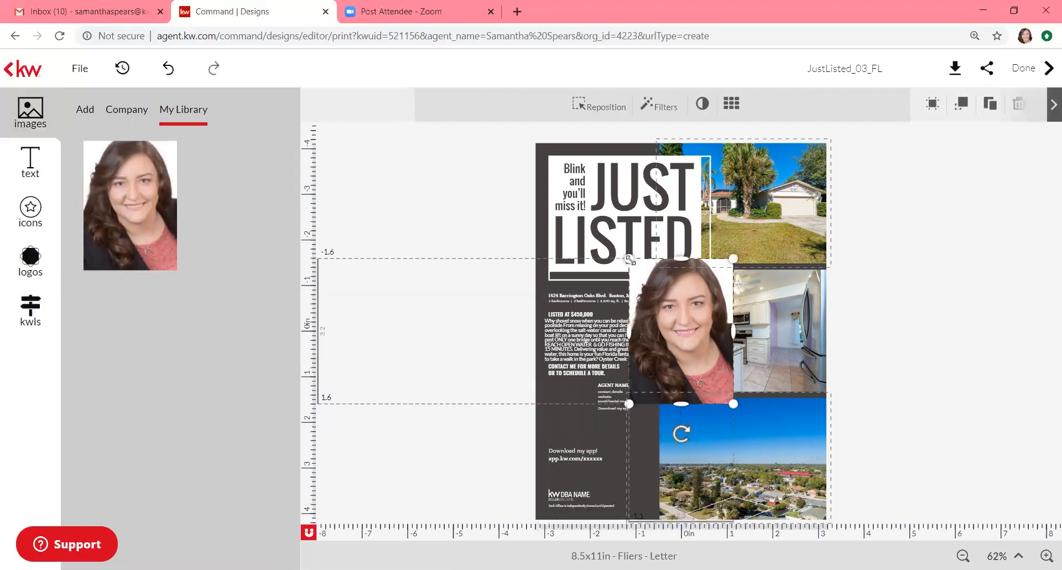
pyautogui.moveTo(636, 268); pyautogui.dragTo(544, 383)
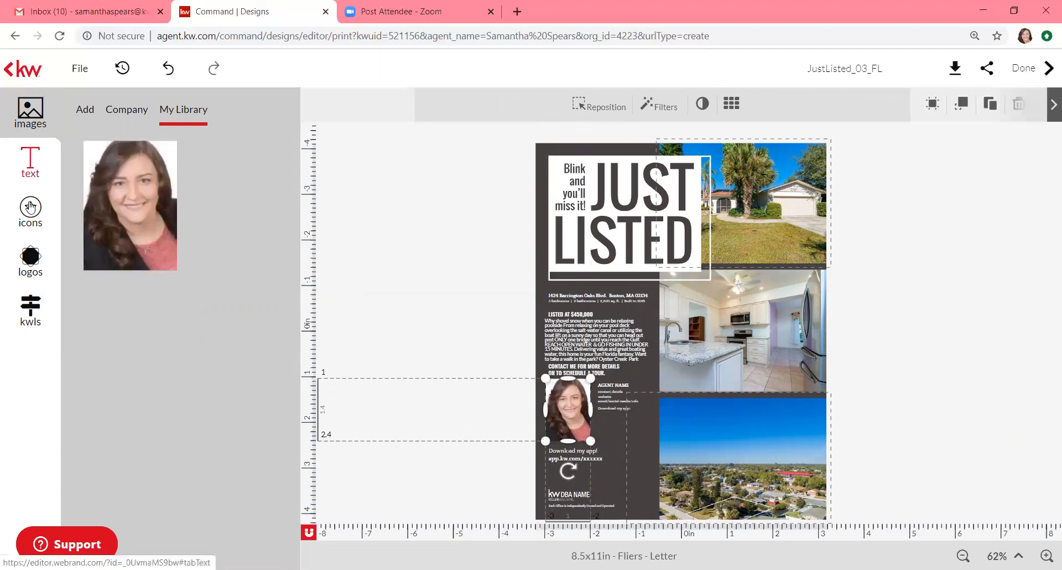
pyautogui.click(31, 229)
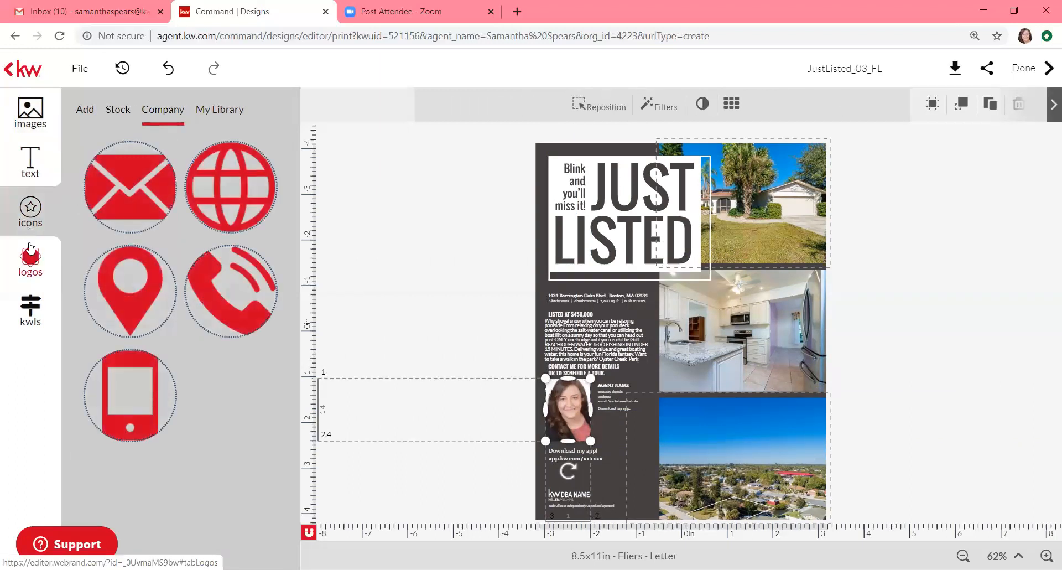
# Step: Look through the logos and icons panels, checking the Add, My Library and Company icon tabs
pyautogui.click(30, 249)
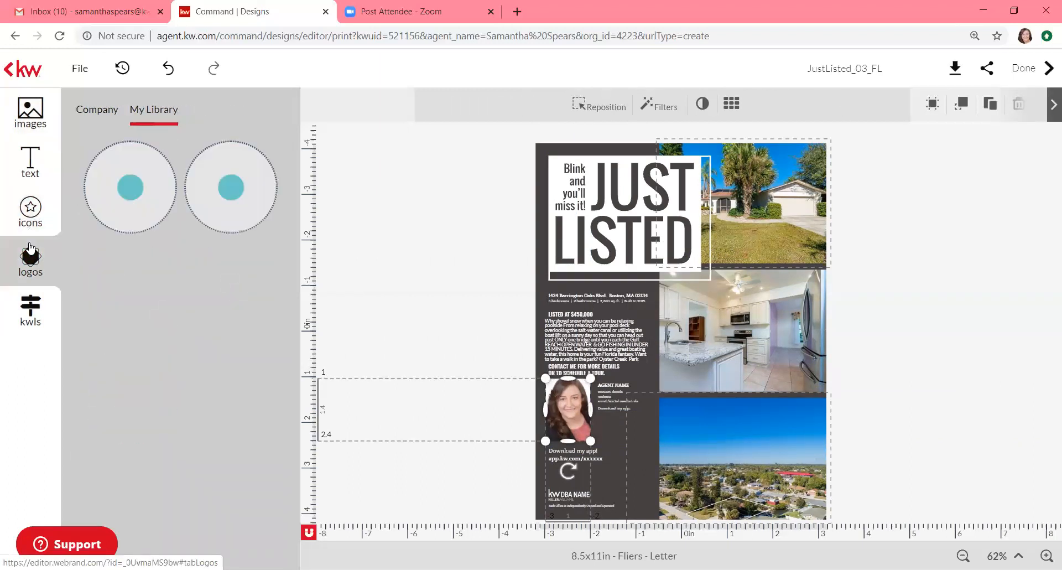
pyautogui.click(47, 126)
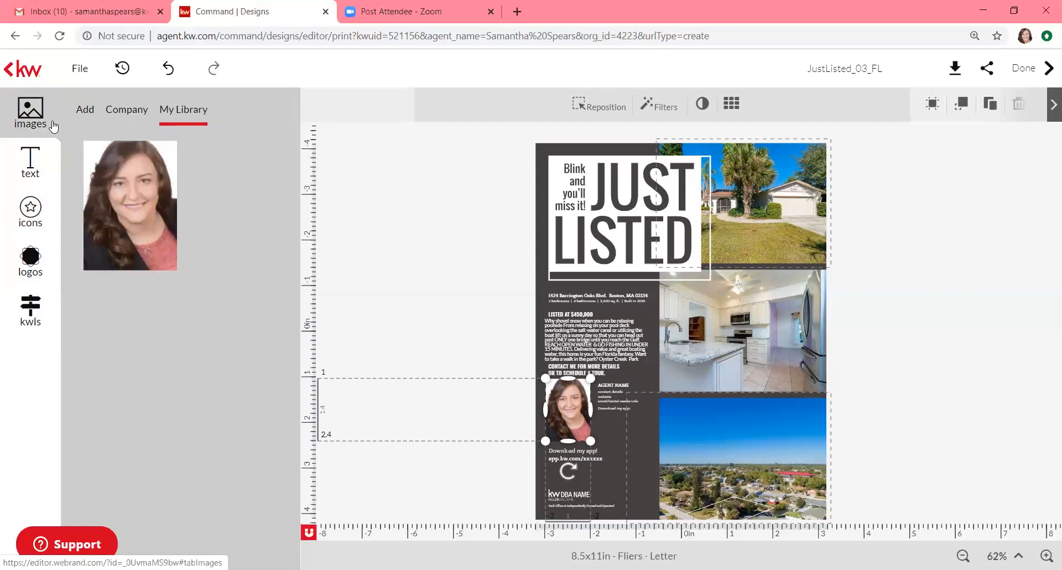
pyautogui.click(31, 246)
pyautogui.click(30, 221)
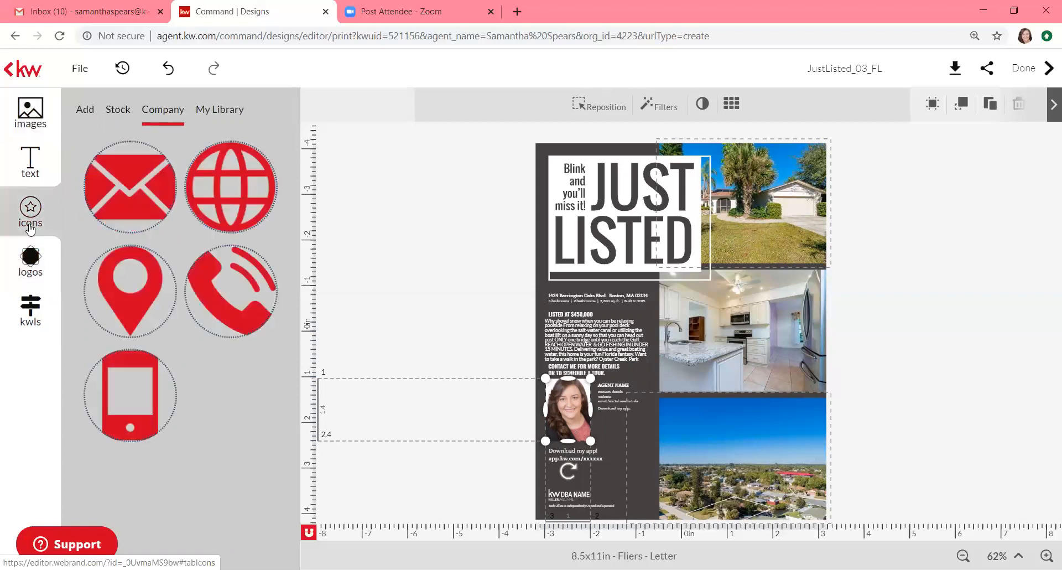
pyautogui.click(94, 122)
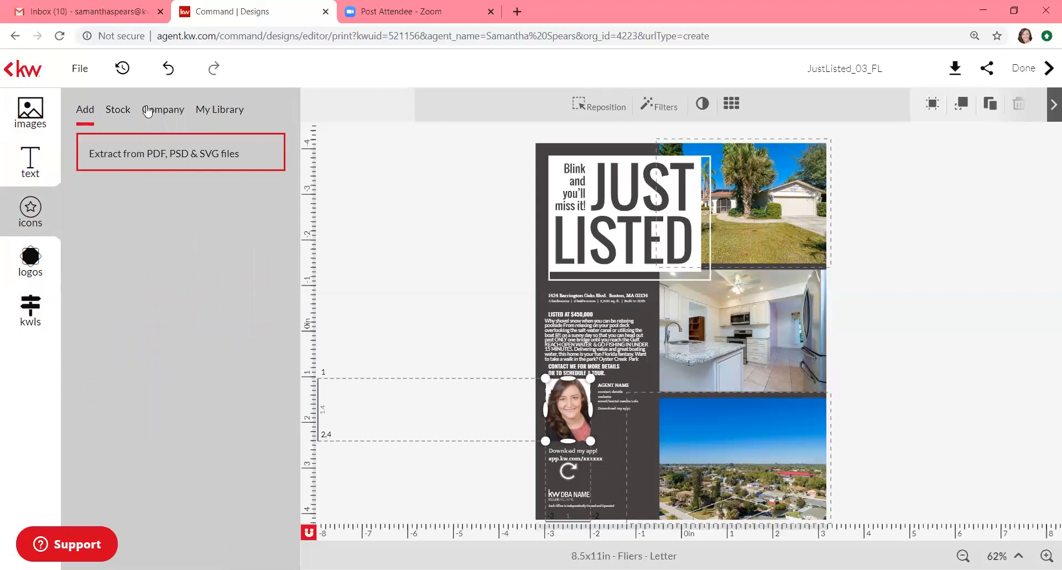
pyautogui.click(209, 113)
pyautogui.click(171, 111)
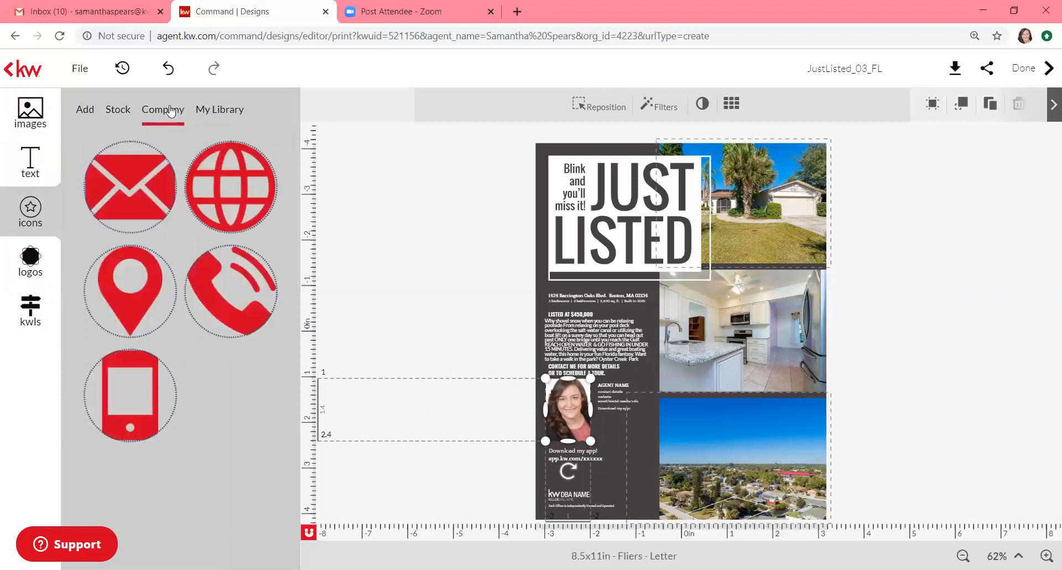
# Step: Browse the Stock icon collection, scrolling down through the icon grid
pyautogui.click(119, 110)
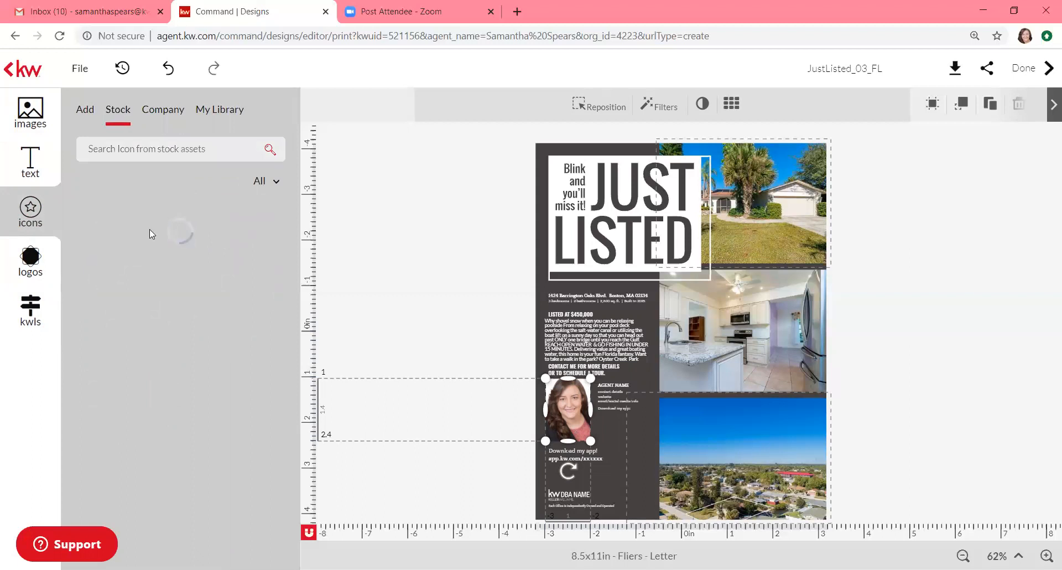
pyautogui.scroll(-2, 149, 229)
pyautogui.scroll(-10, 150, 229)
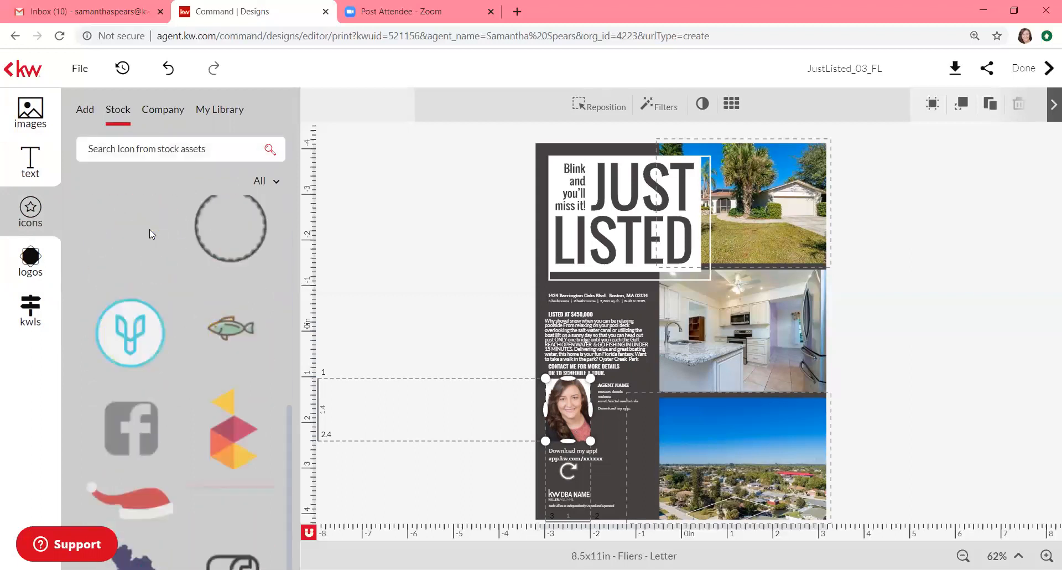
pyautogui.scroll(-10, 150, 229)
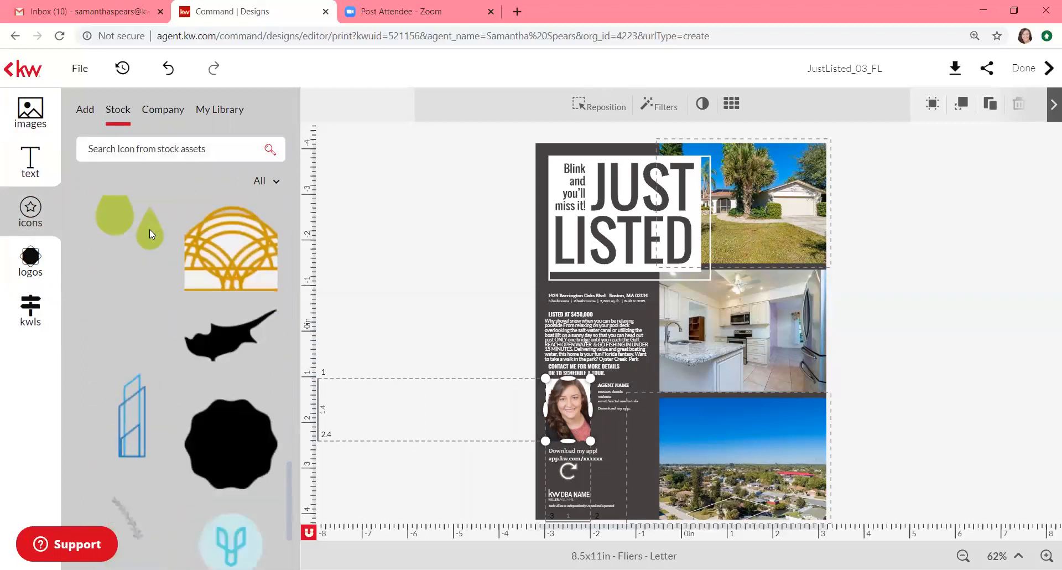
pyautogui.scroll(-10, 149, 233)
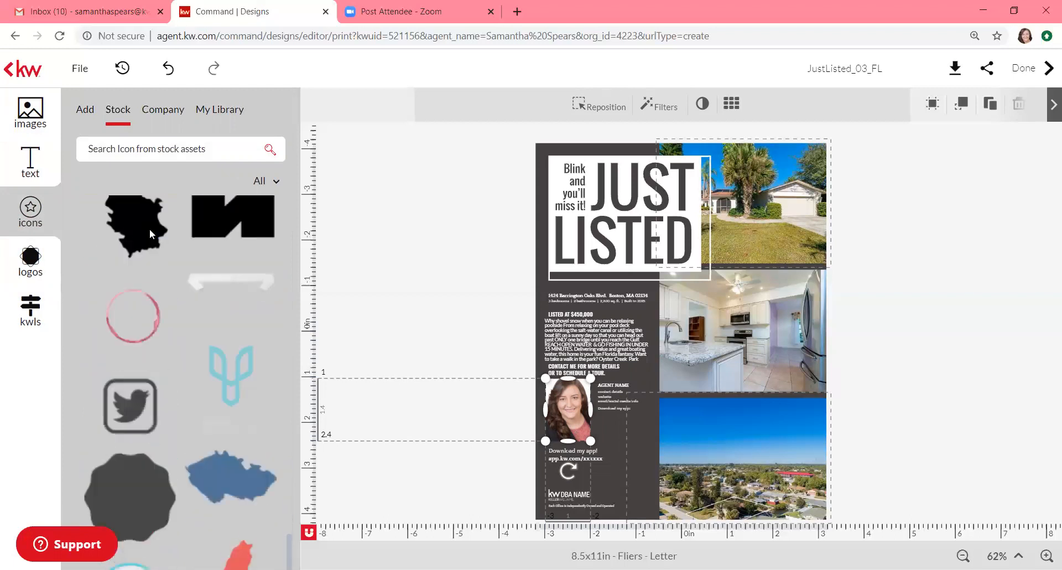
pyautogui.scroll(-7, 149, 229)
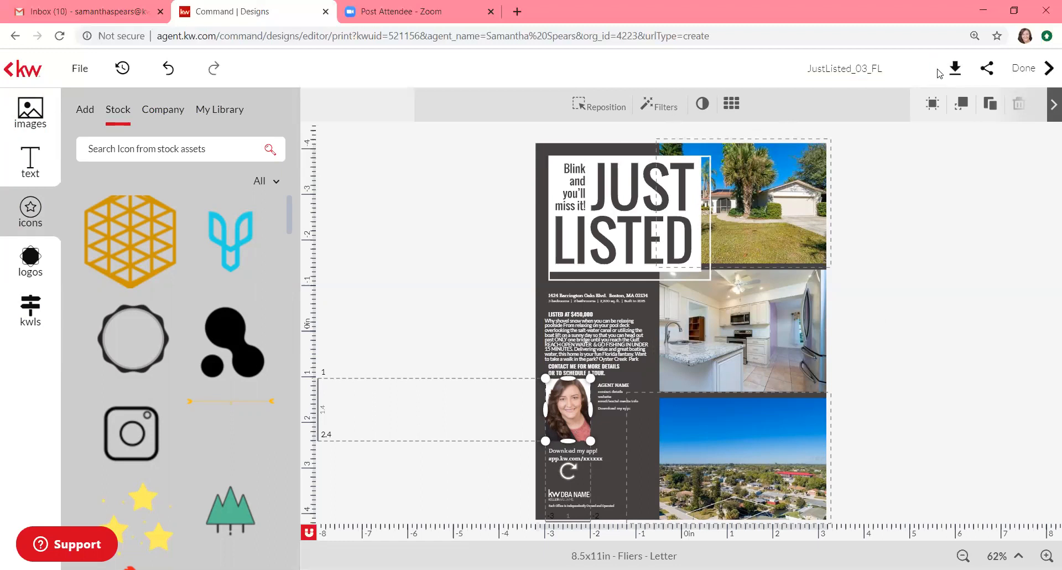
pyautogui.click(894, 71)
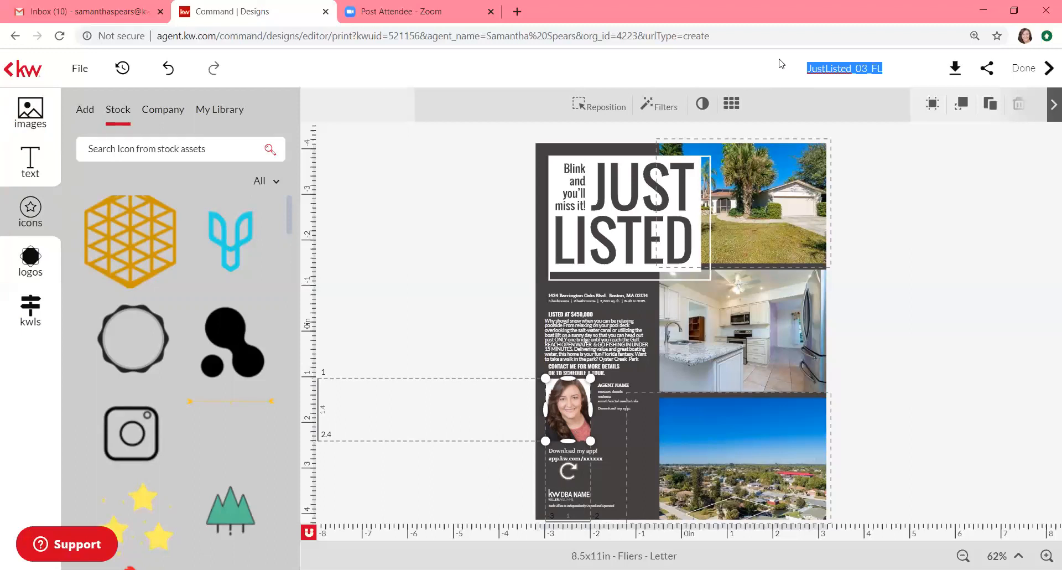
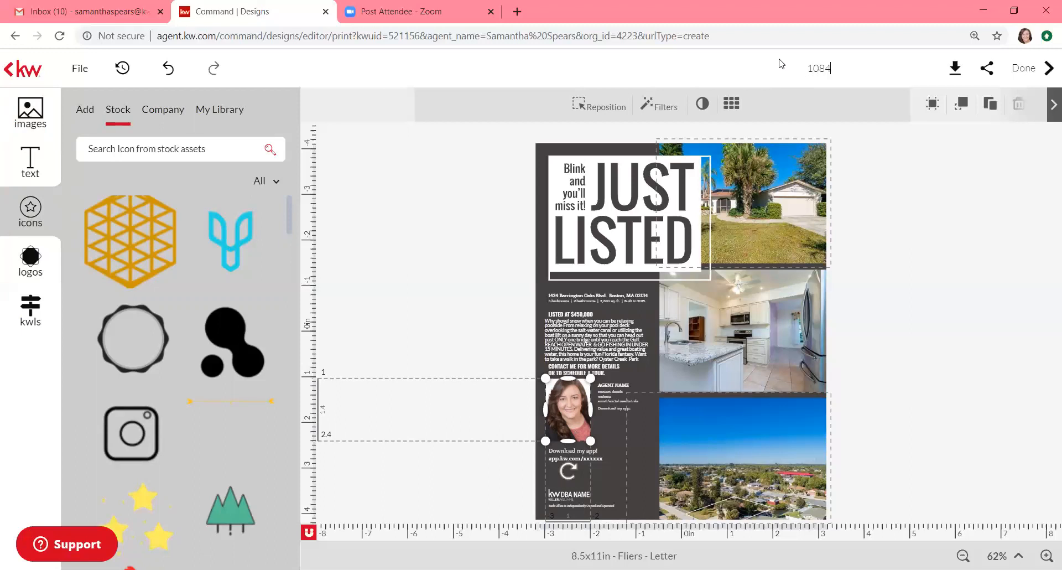
pyautogui.click(963, 183)
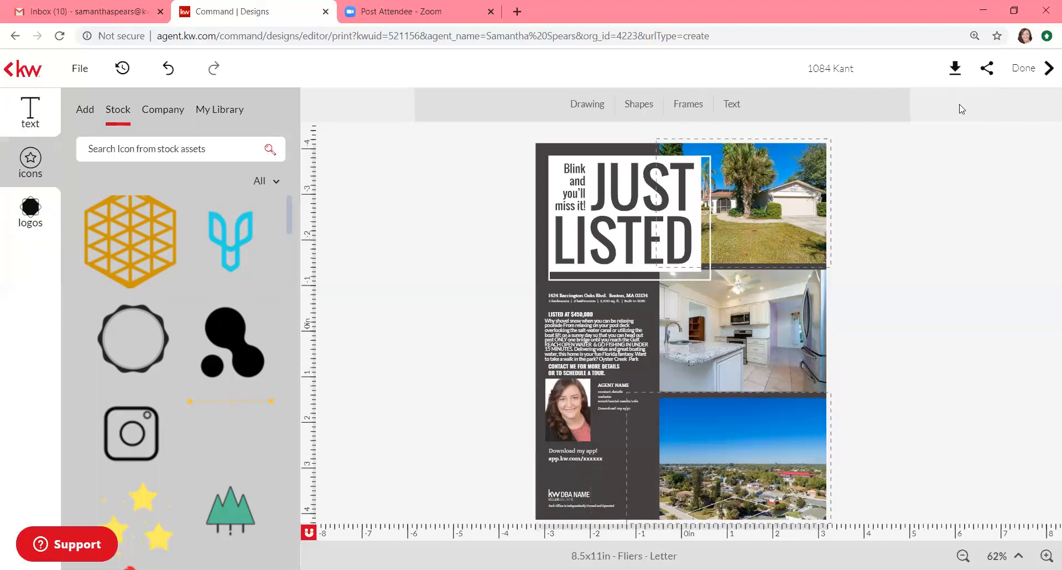
pyautogui.click(962, 70)
pyautogui.click(82, 70)
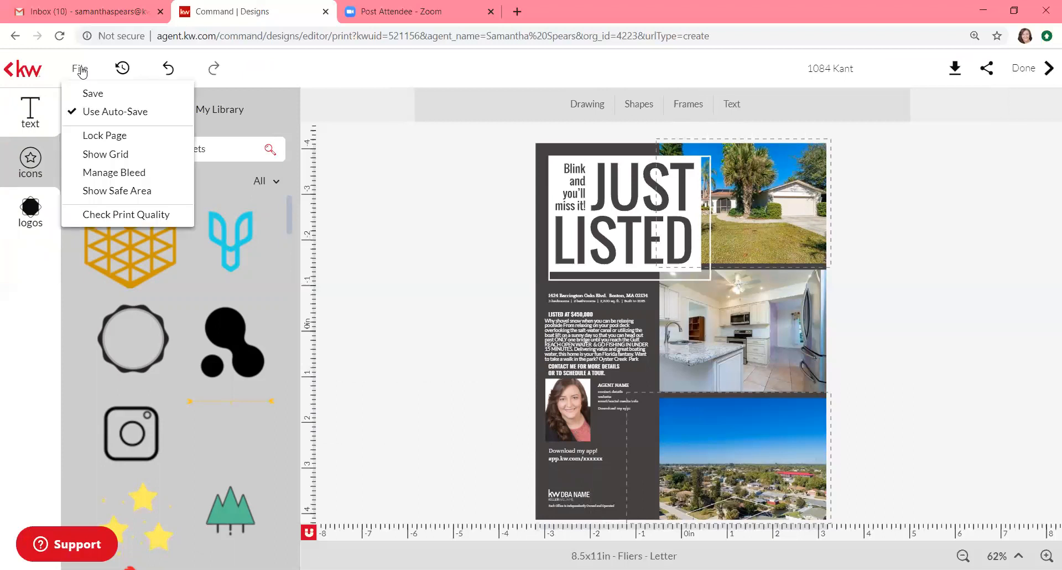
pyautogui.click(87, 94)
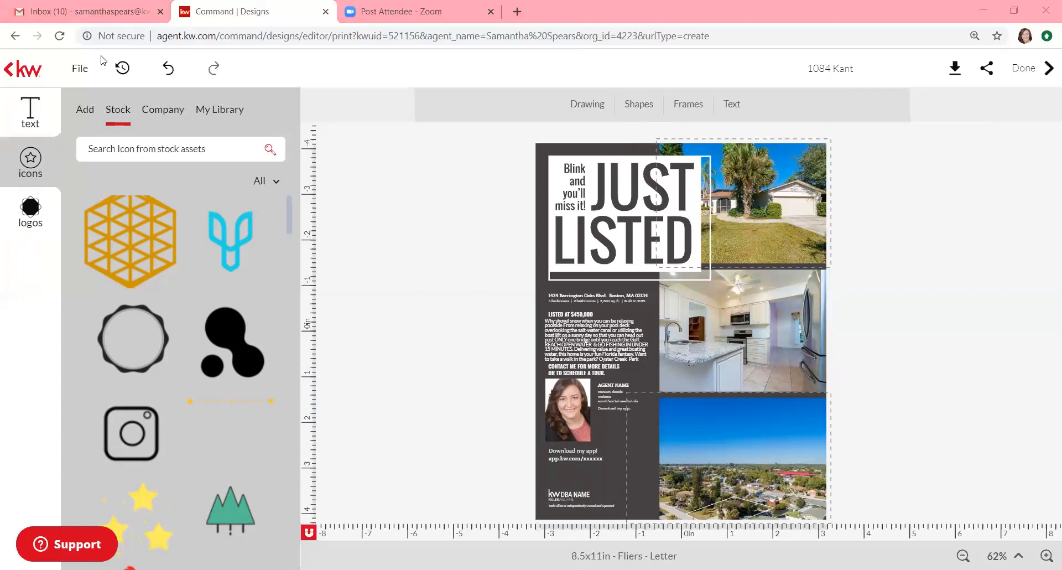
pyautogui.click(8, 72)
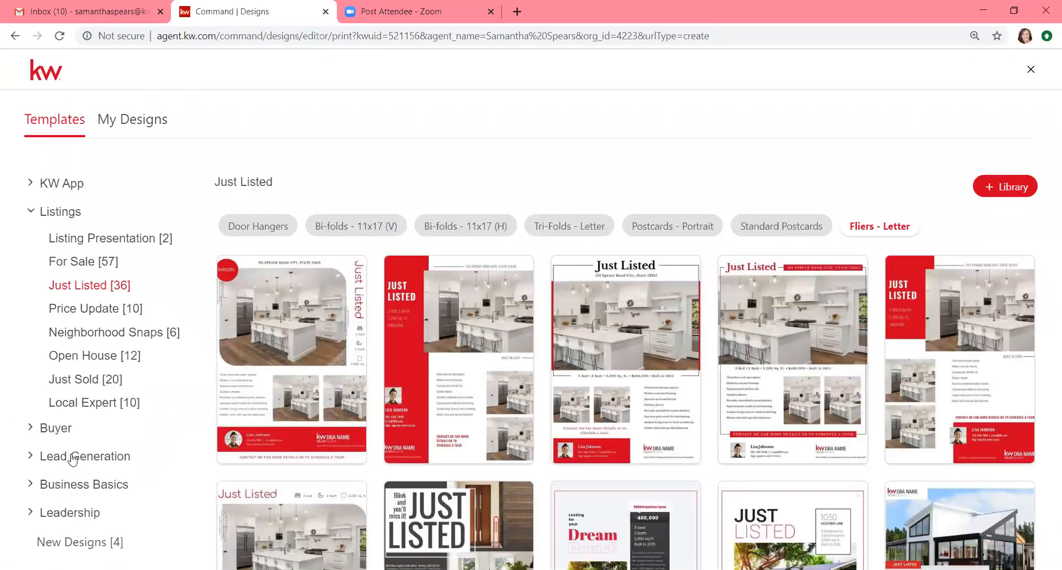
# Step: Go to Business Basics > Business Cards and filter to the landscape card templates
pyautogui.click(71, 490)
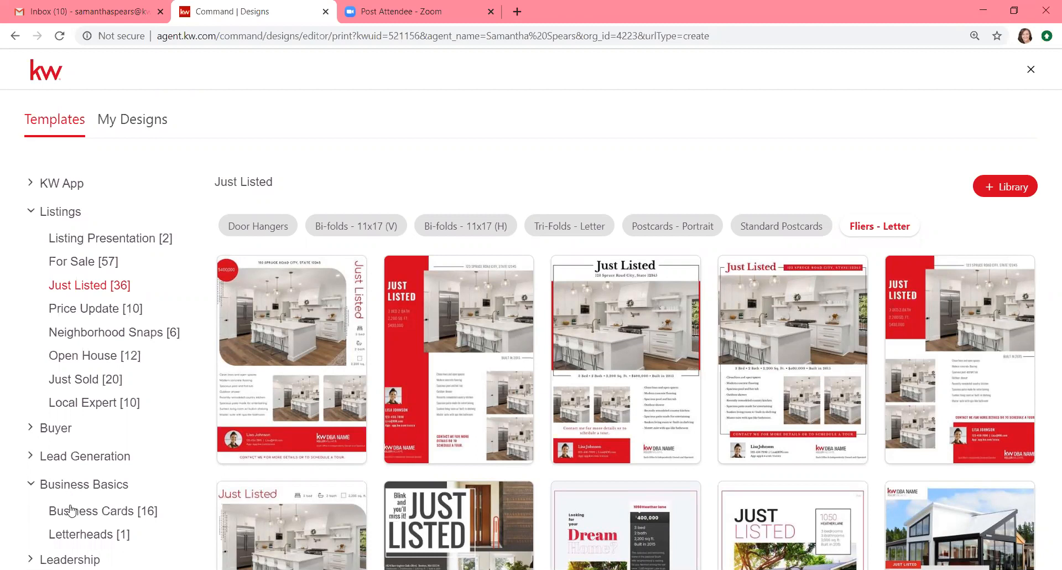
pyautogui.click(70, 509)
pyautogui.moveTo(360, 325)
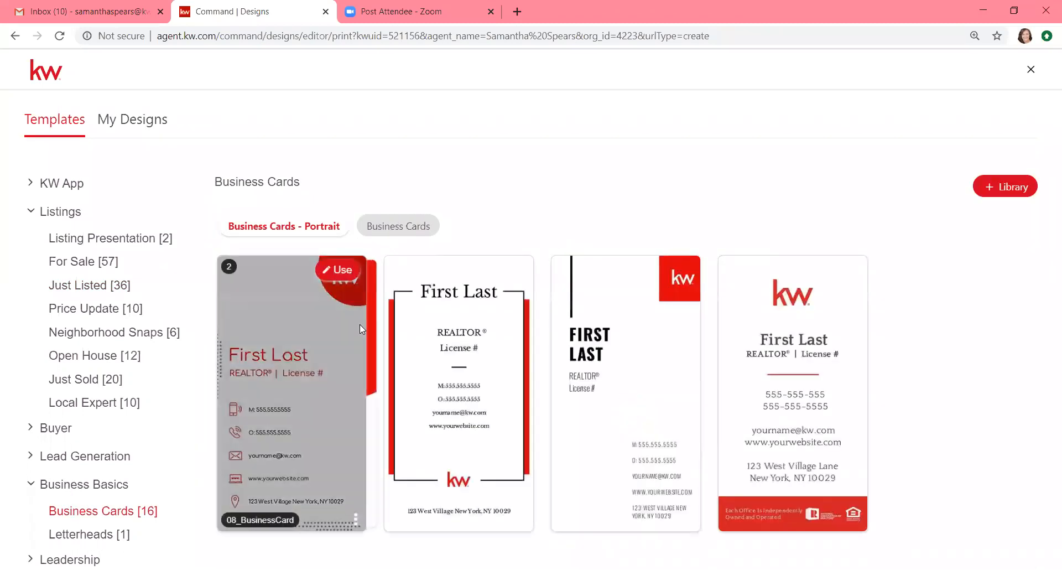
pyautogui.click(409, 228)
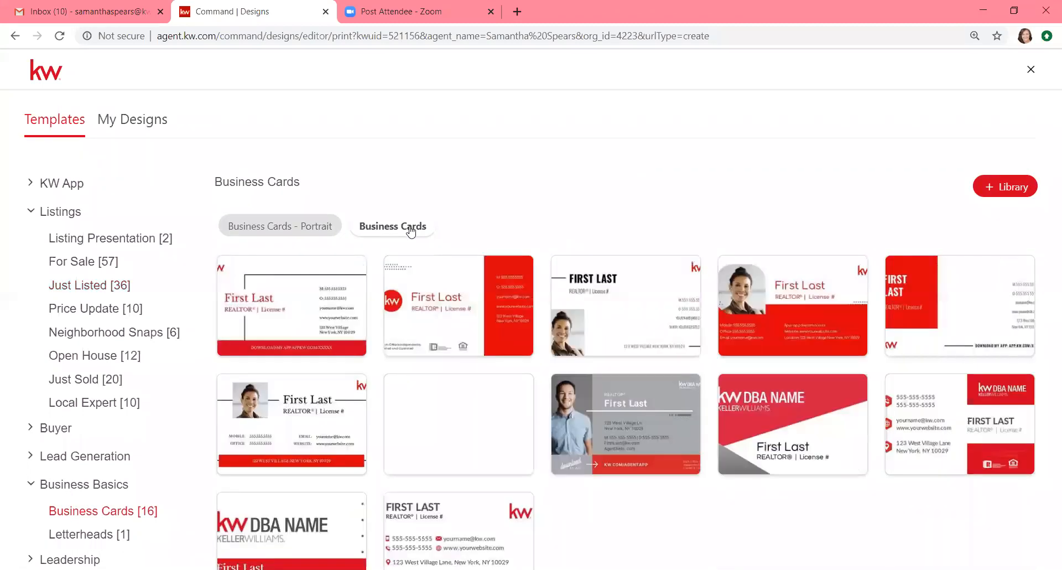
pyautogui.moveTo(512, 285)
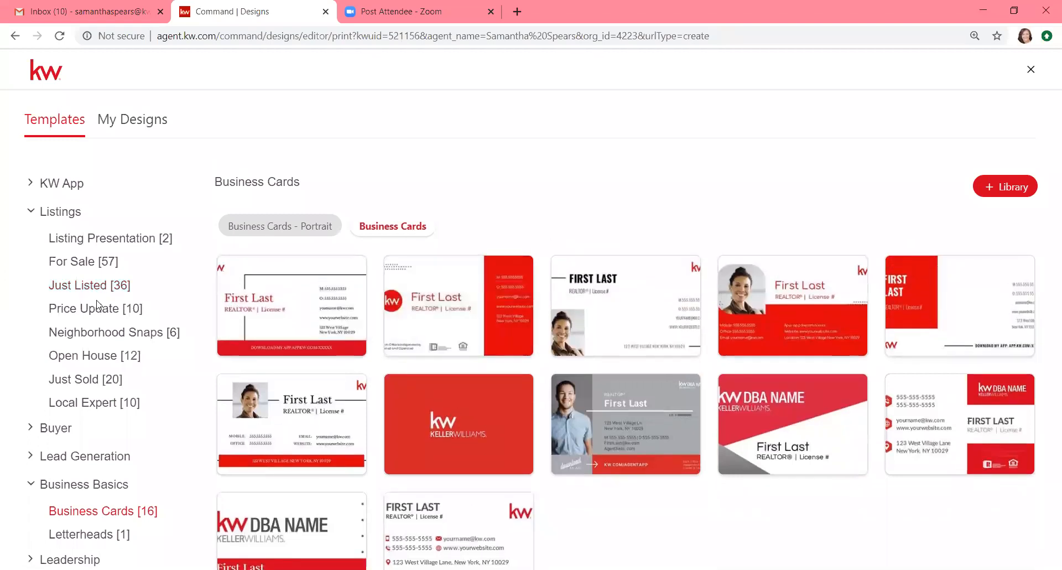
pyautogui.click(1005, 189)
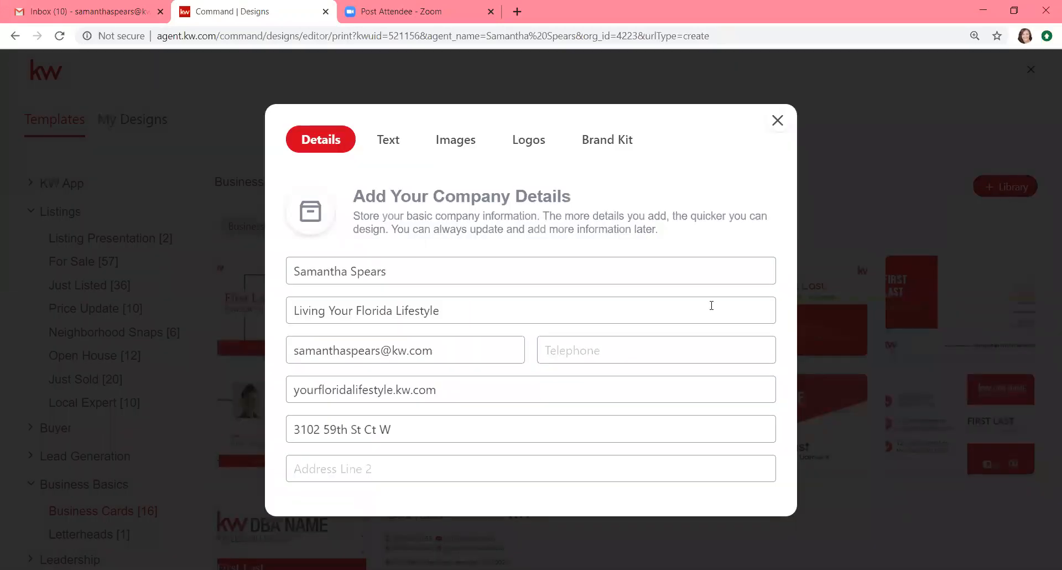
pyautogui.click(391, 141)
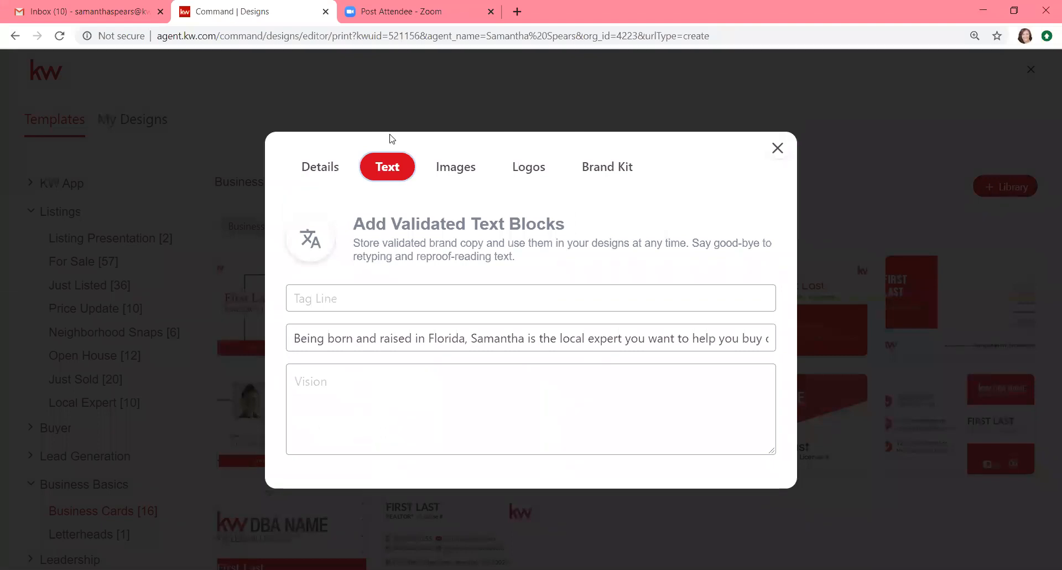
pyautogui.click(456, 168)
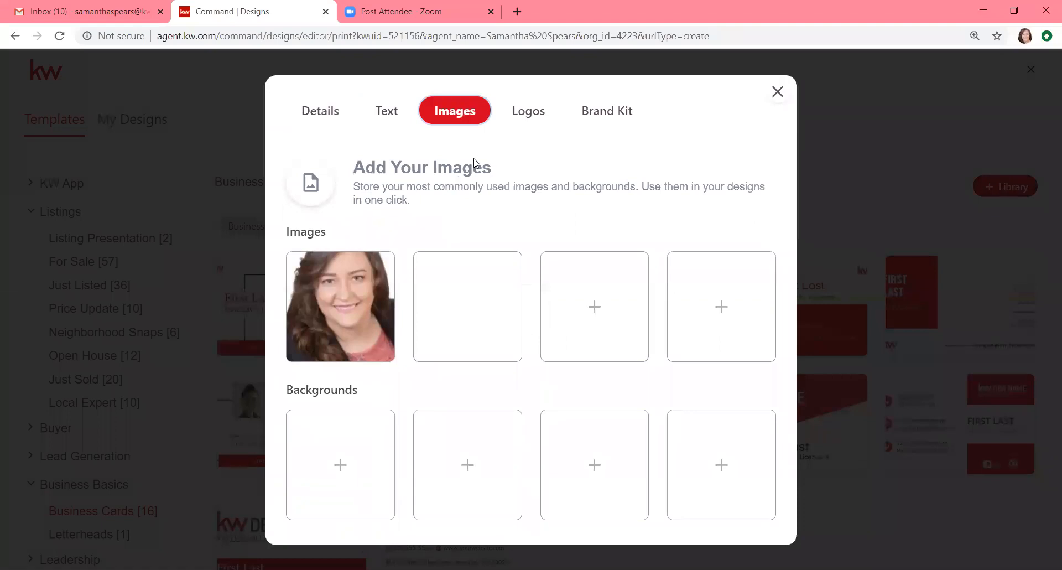
pyautogui.click(540, 114)
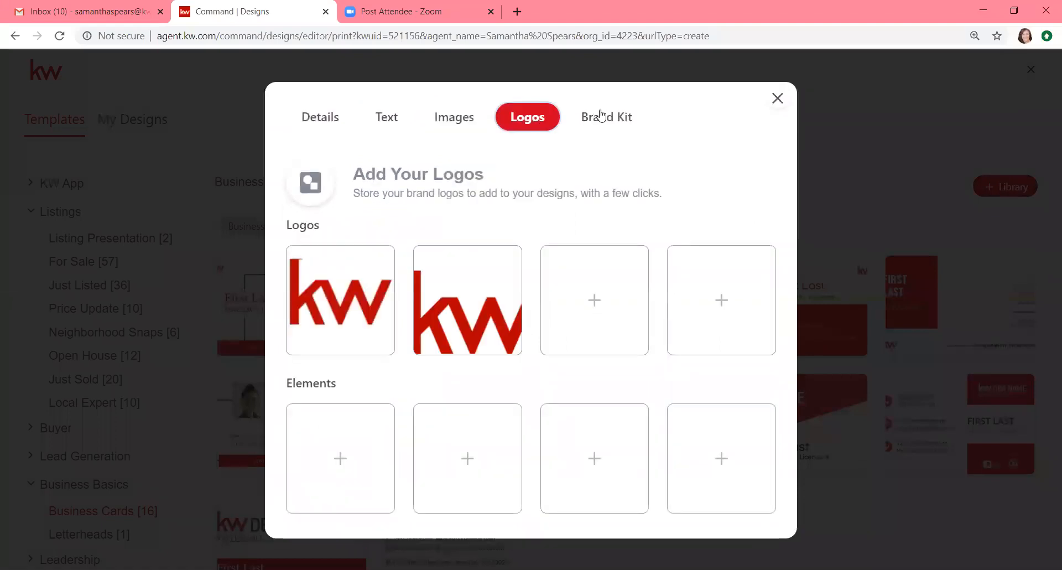
pyautogui.click(600, 115)
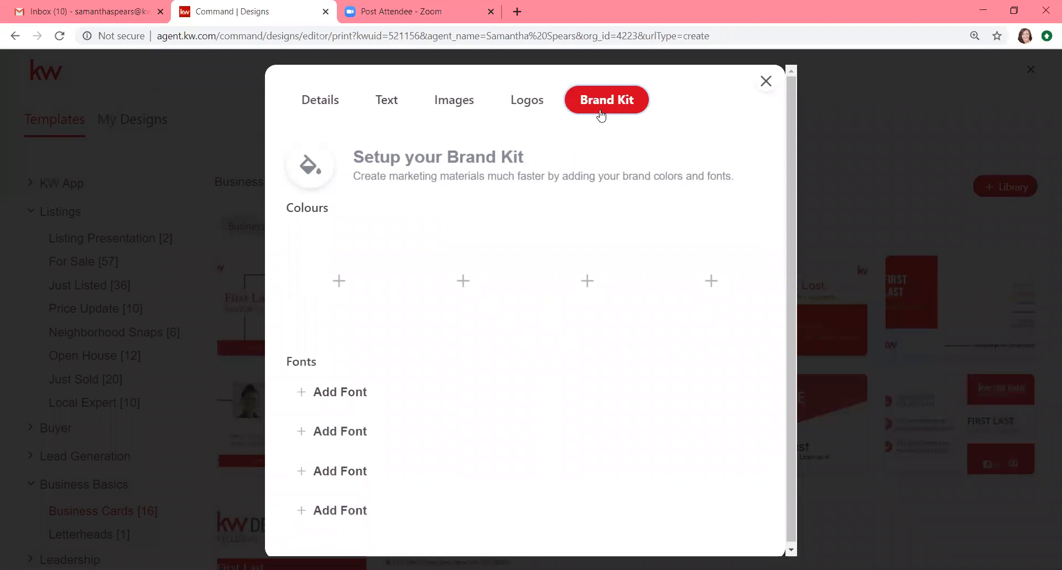
pyautogui.click(315, 103)
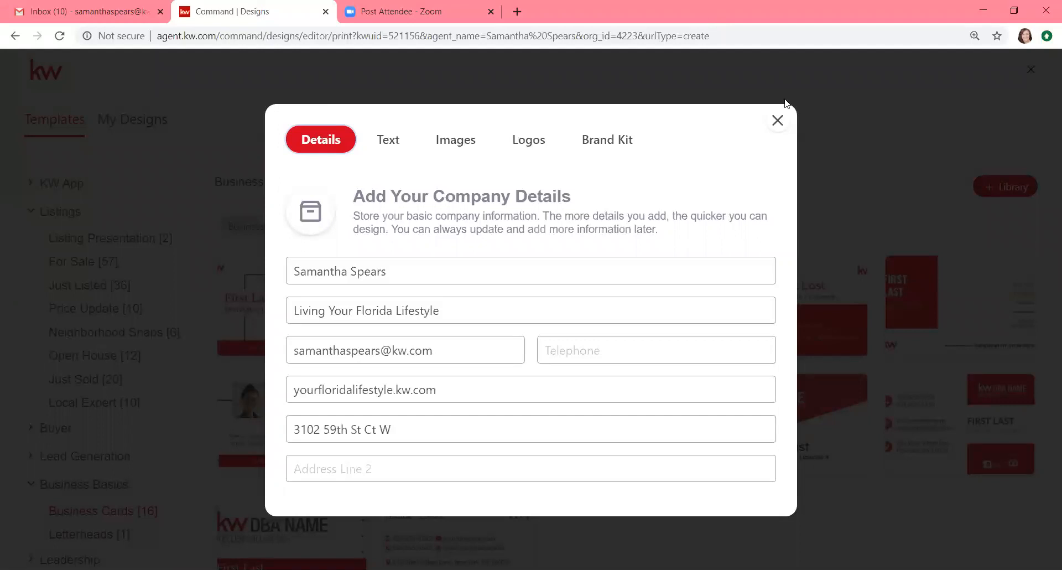
pyautogui.click(777, 121)
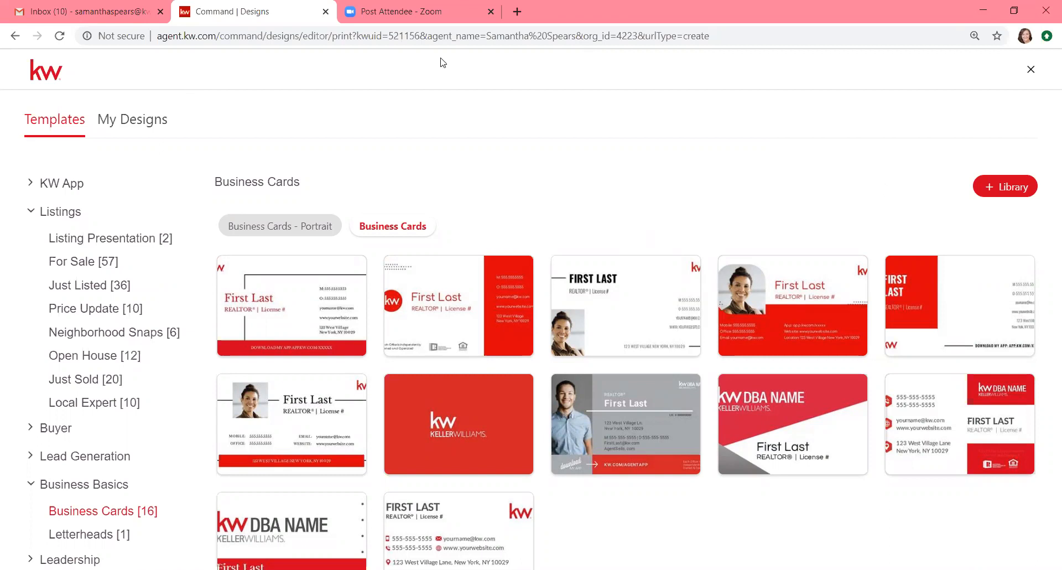
pyautogui.click(14, 37)
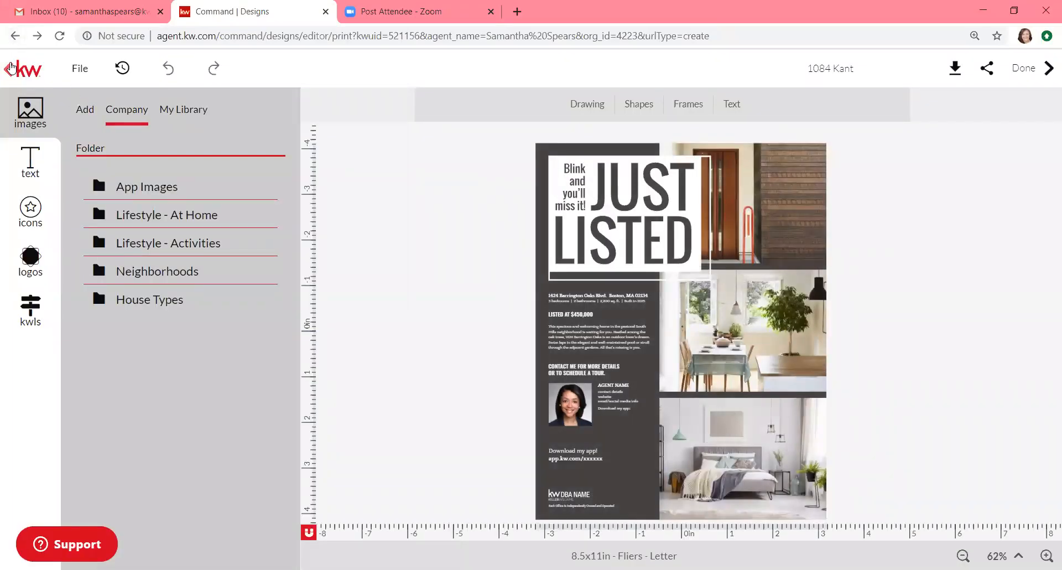
pyautogui.click(11, 67)
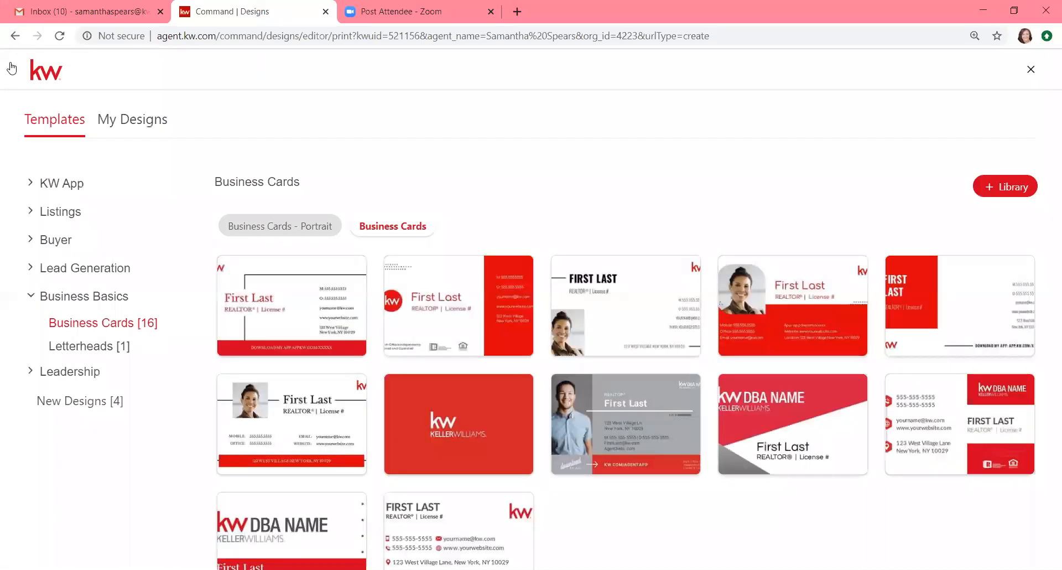
pyautogui.click(15, 37)
pyautogui.click(15, 36)
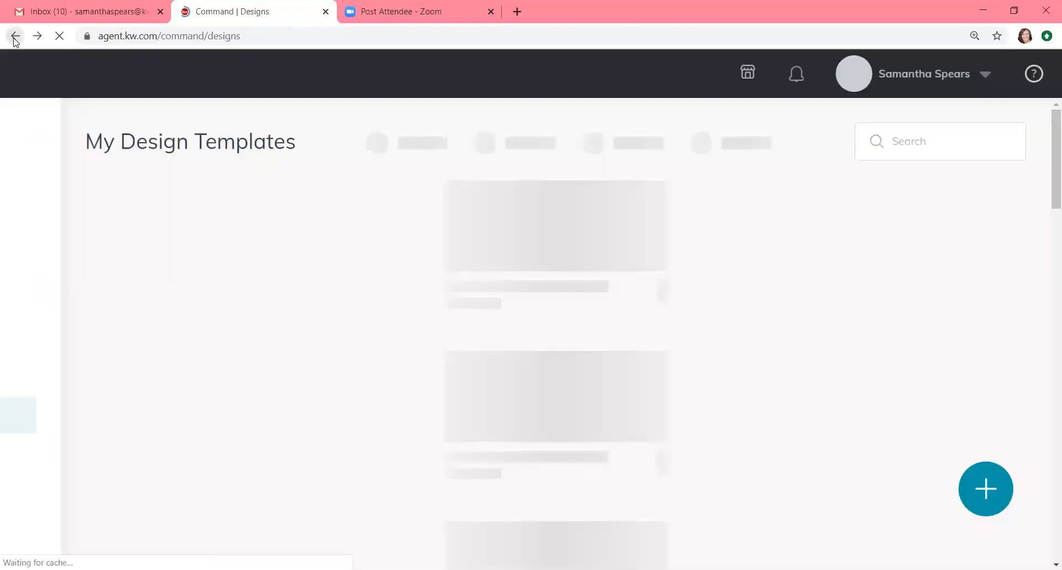
pyautogui.click(15, 36)
pyautogui.click(15, 36)
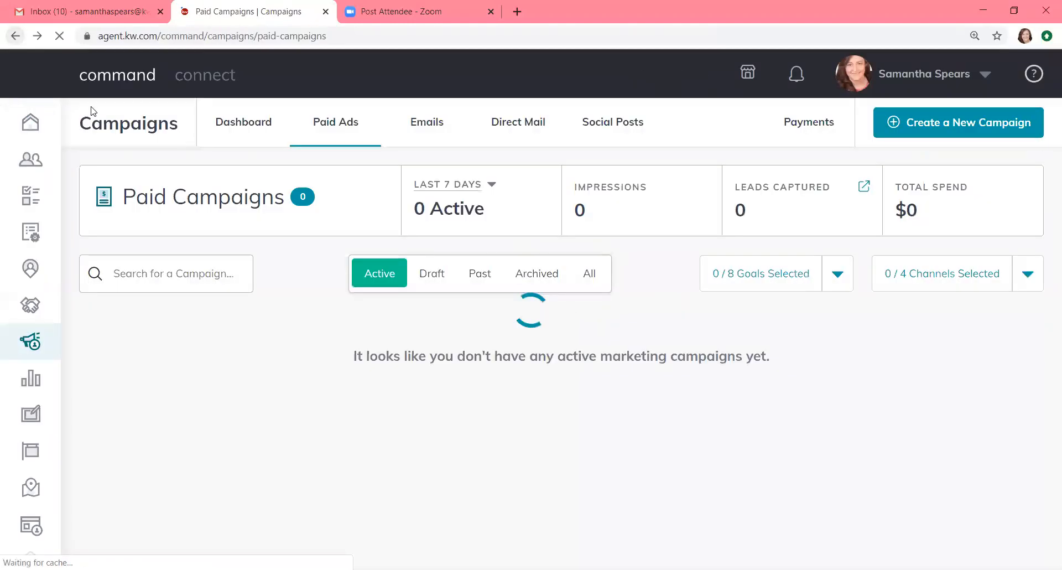
pyautogui.click(26, 418)
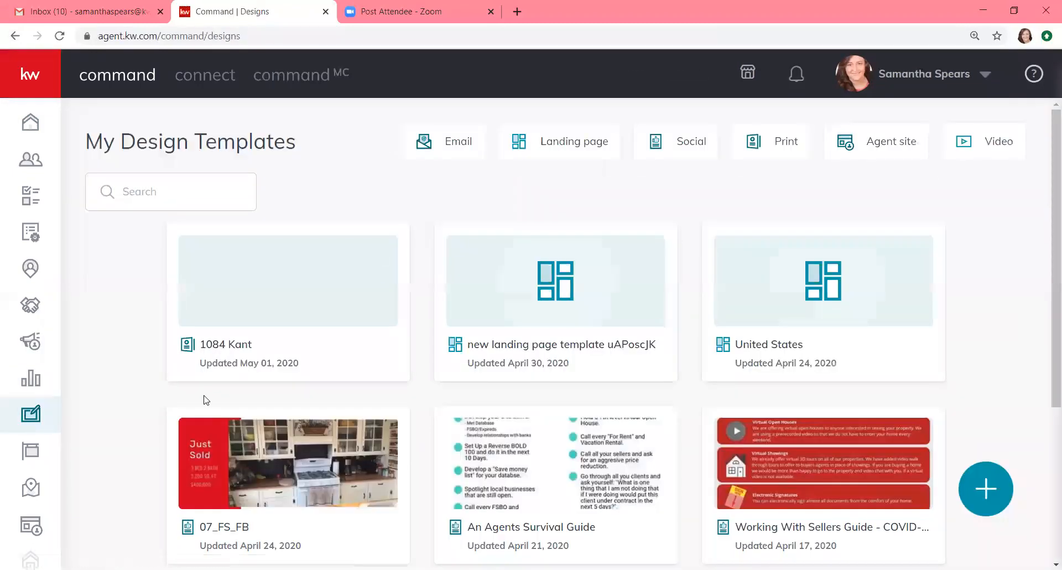
pyautogui.scroll(-1, 217, 366)
pyautogui.scroll(-2, 217, 366)
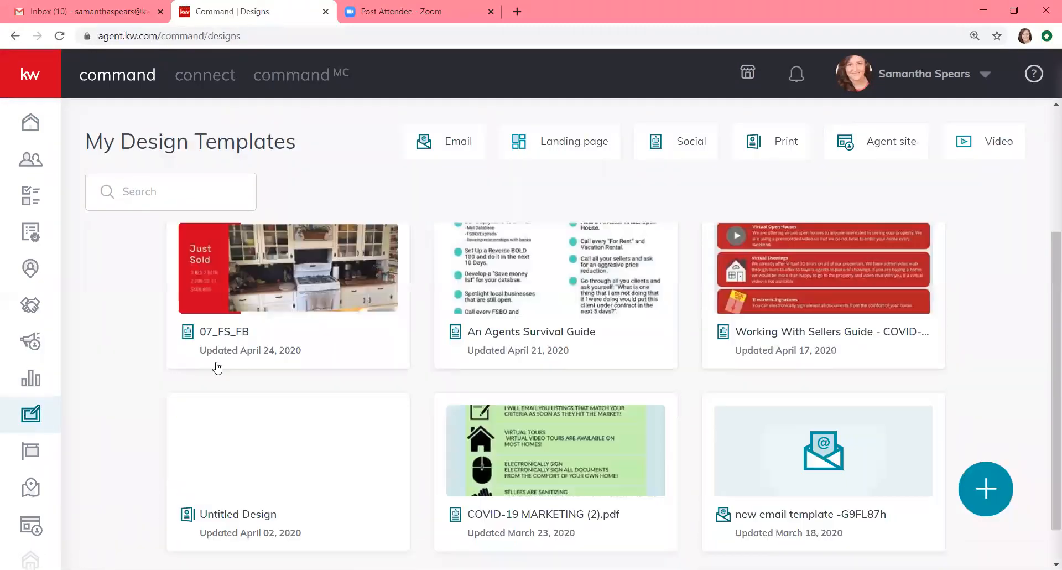
pyautogui.scroll(3, 217, 366)
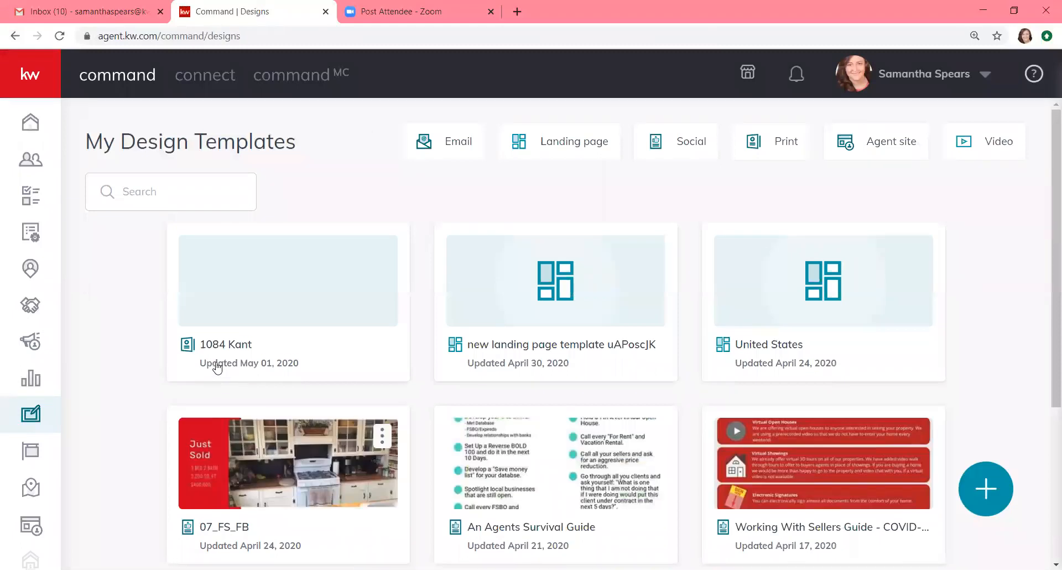
pyautogui.moveTo(217, 366)
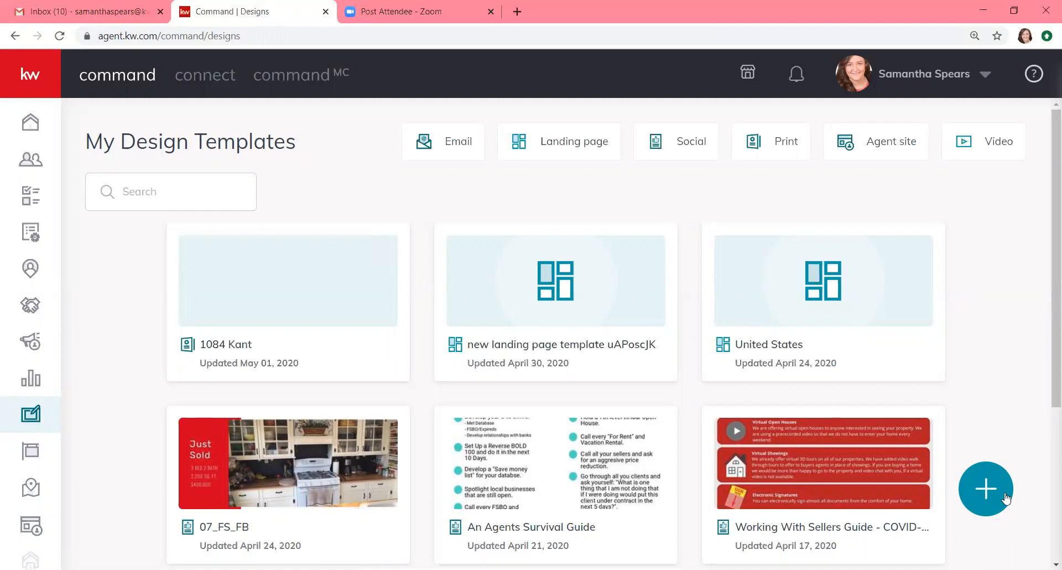
pyautogui.click(988, 487)
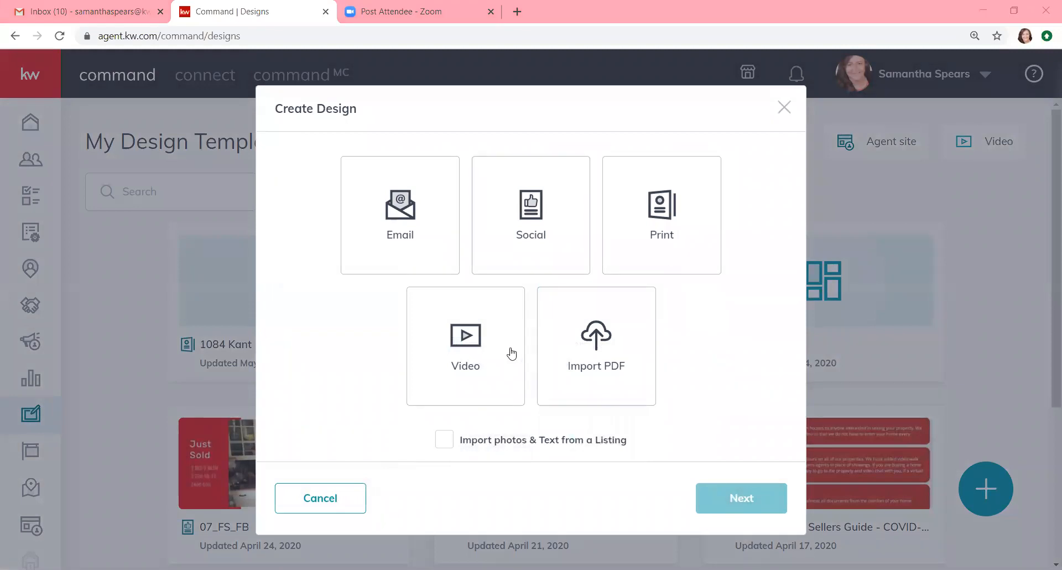
# Step: Choose Social as the new design type and continue to its template library
pyautogui.click(518, 245)
pyautogui.click(733, 495)
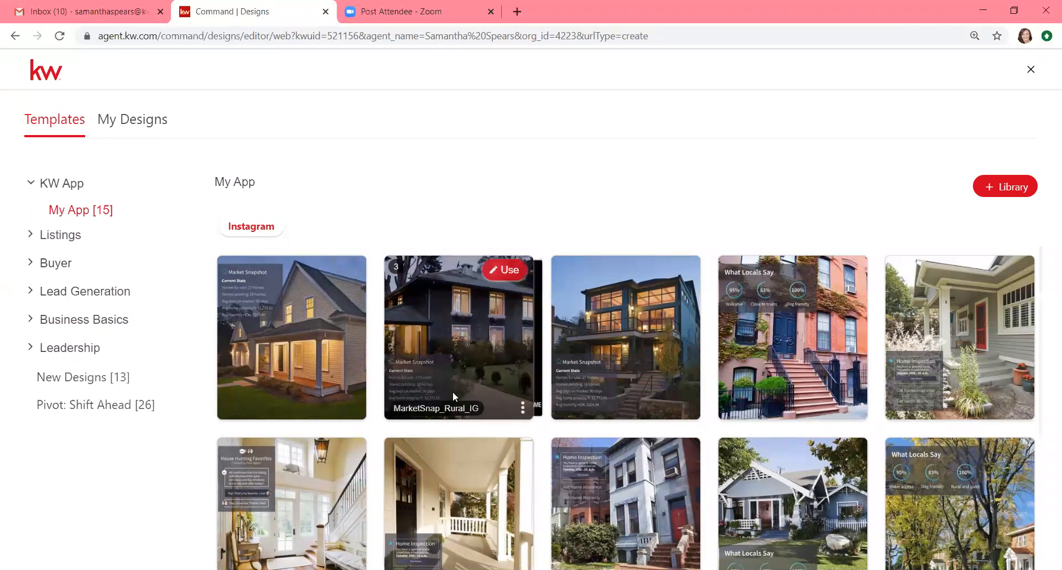
# Step: Browse the Pivot: Shift Ahead Instagram templates, then expand the Business Basics category
pyautogui.click(87, 409)
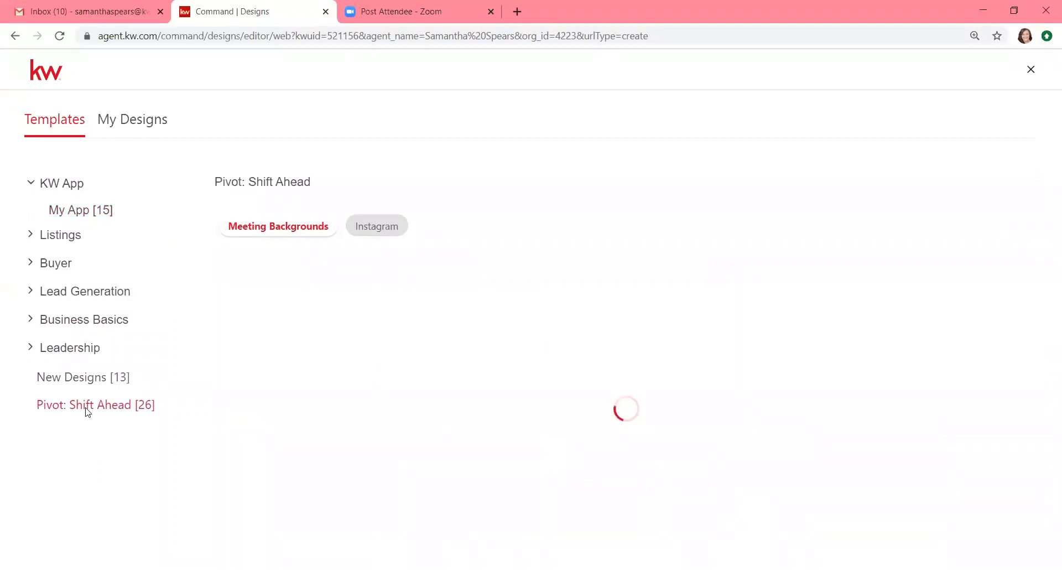
pyautogui.click(390, 225)
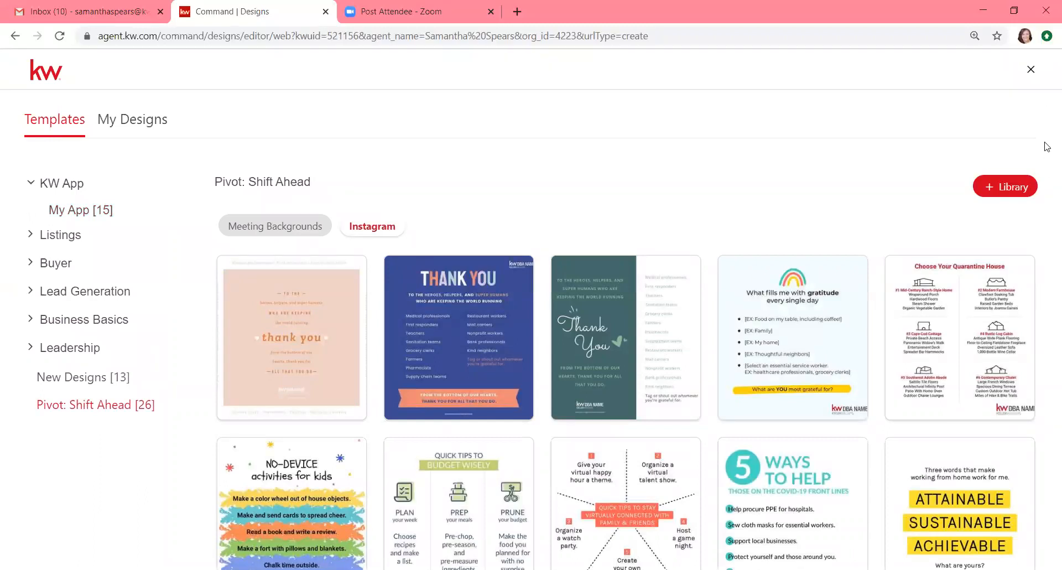
pyautogui.scroll(-10, 919, 336)
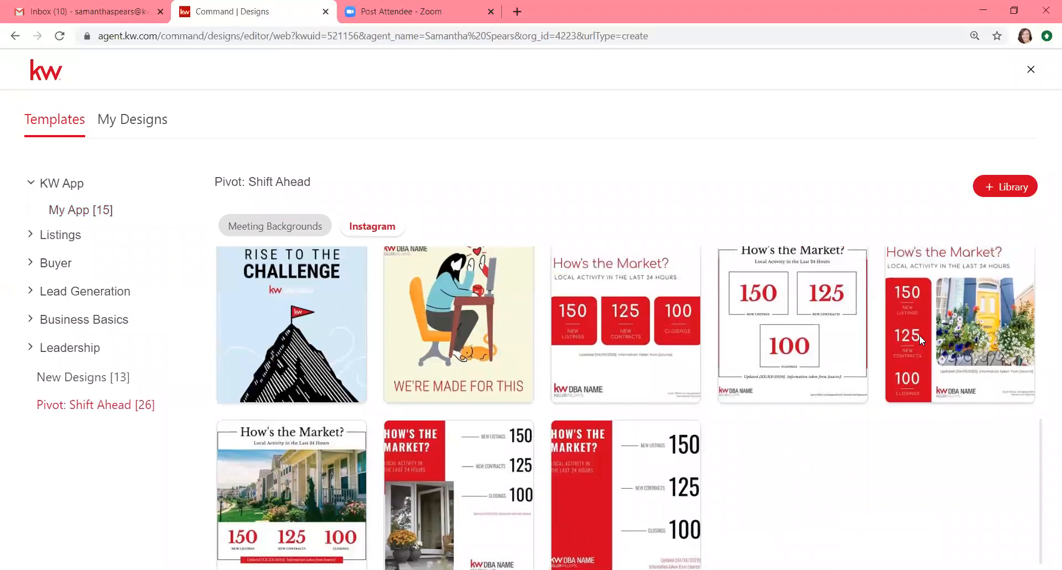
pyautogui.scroll(3, 919, 335)
pyautogui.scroll(2, 921, 340)
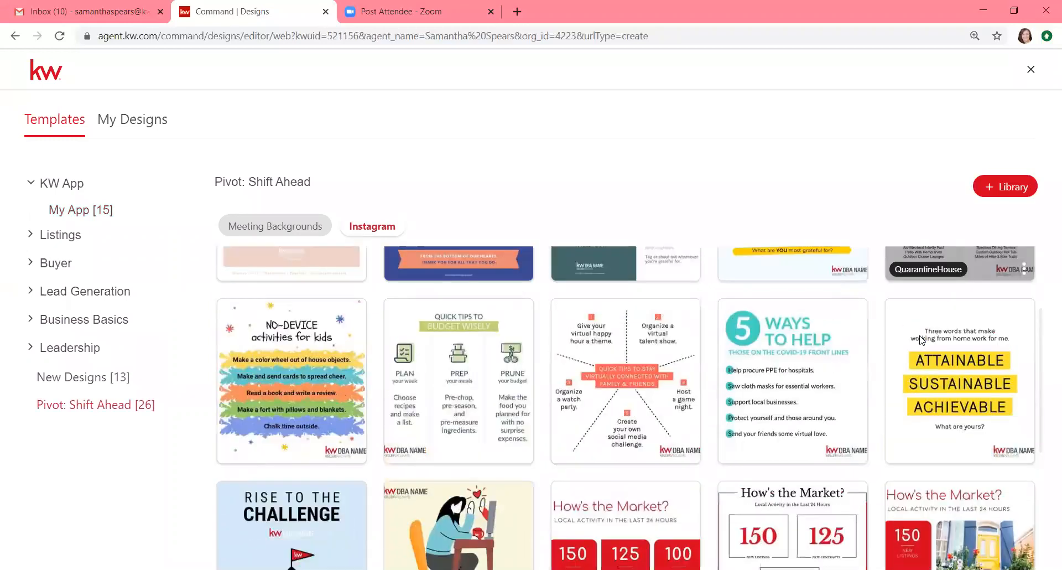
pyautogui.moveTo(410, 418)
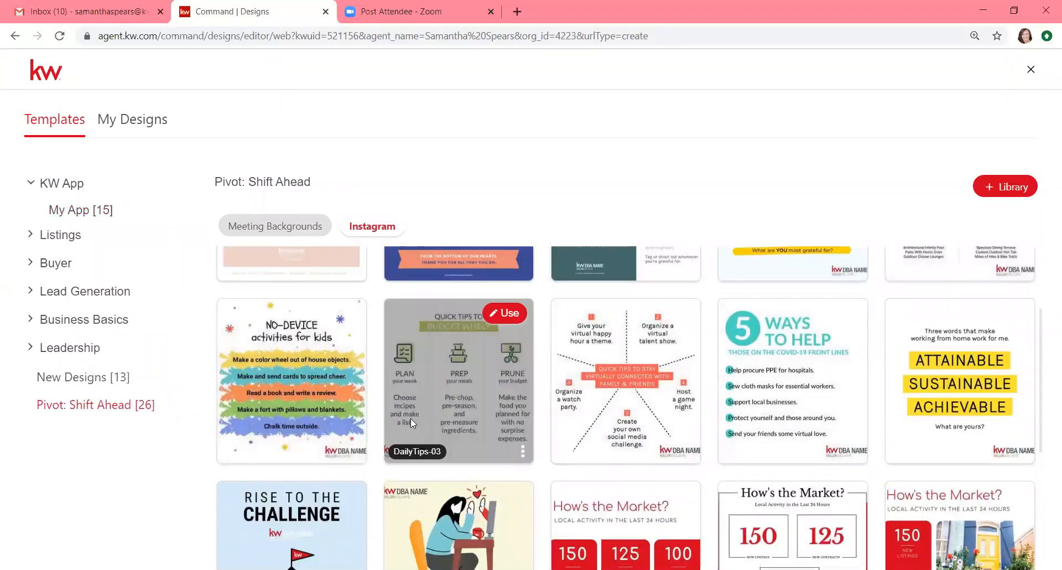
pyautogui.scroll(1, 410, 419)
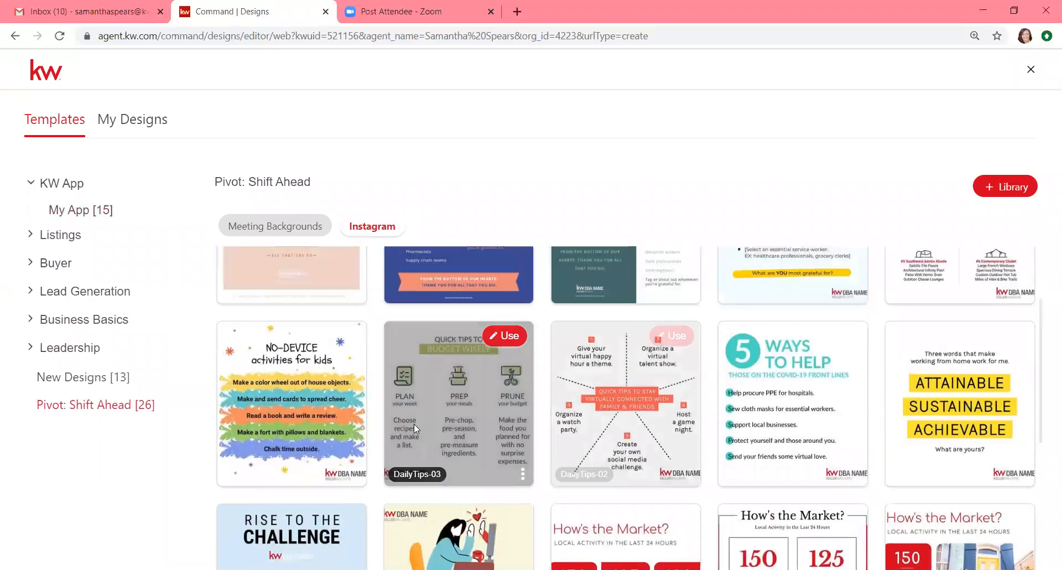
pyautogui.moveTo(798, 438)
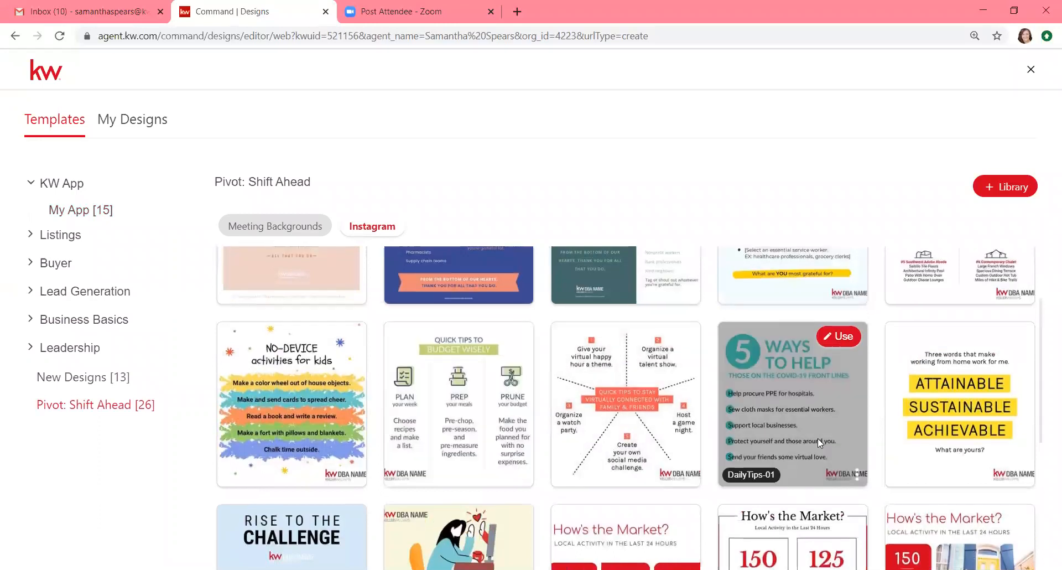
pyautogui.scroll(2, 817, 438)
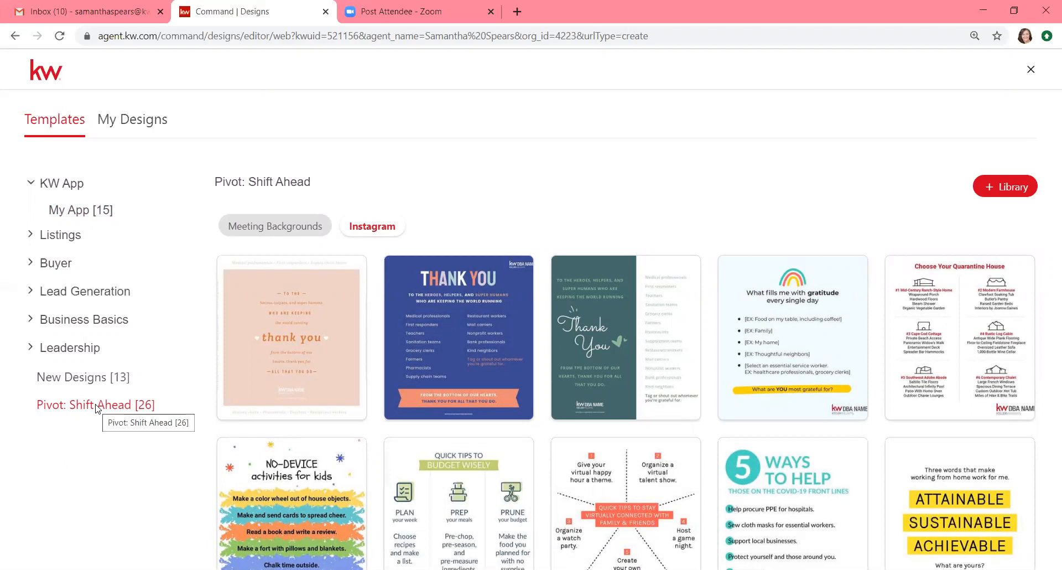
pyautogui.click(70, 320)
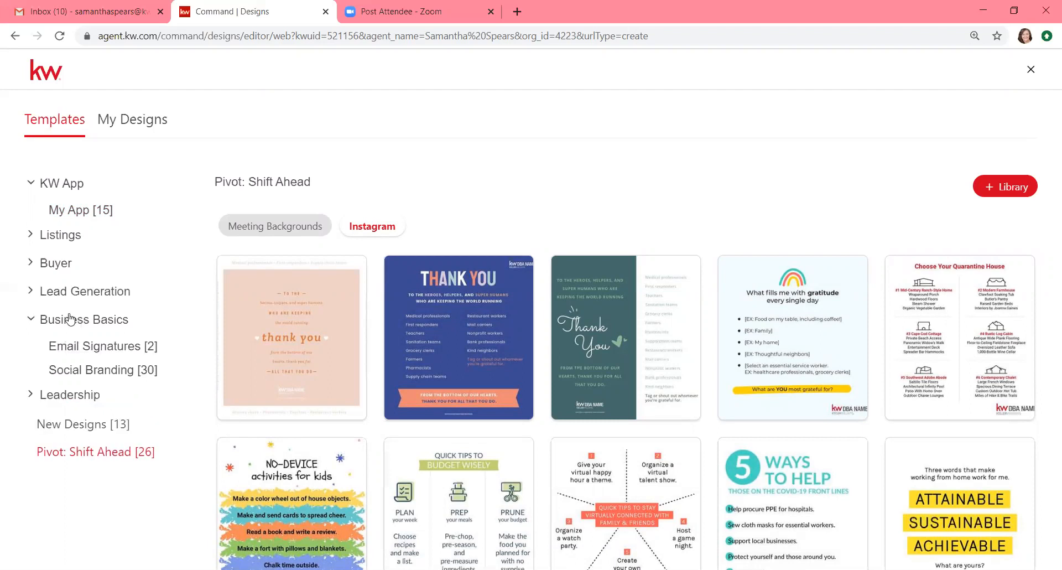
# Step: Open the Neighborhood Snap templates under Lead Generation > Buyer
pyautogui.click(81, 295)
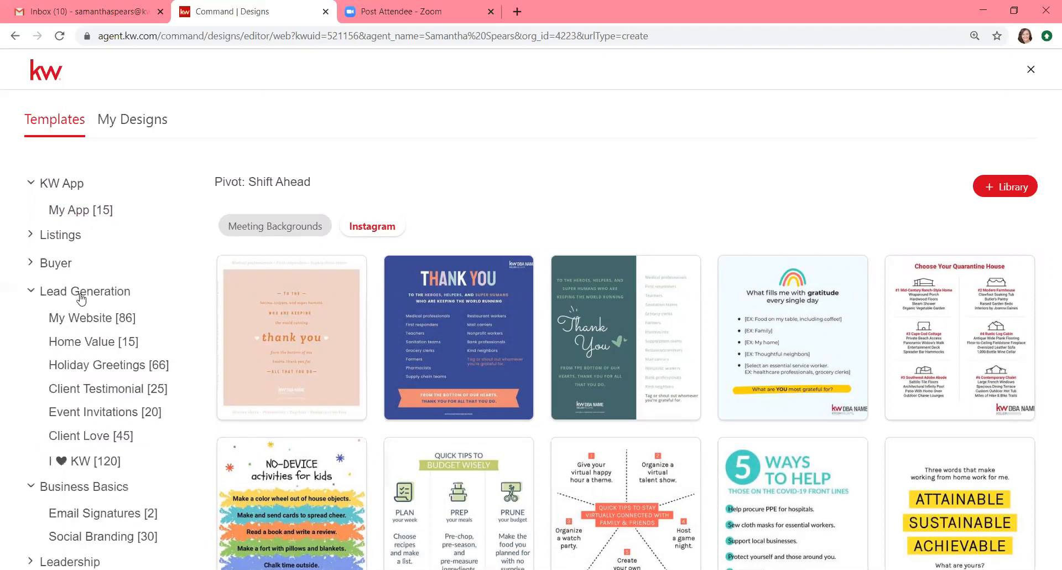
pyautogui.click(61, 265)
pyautogui.click(63, 288)
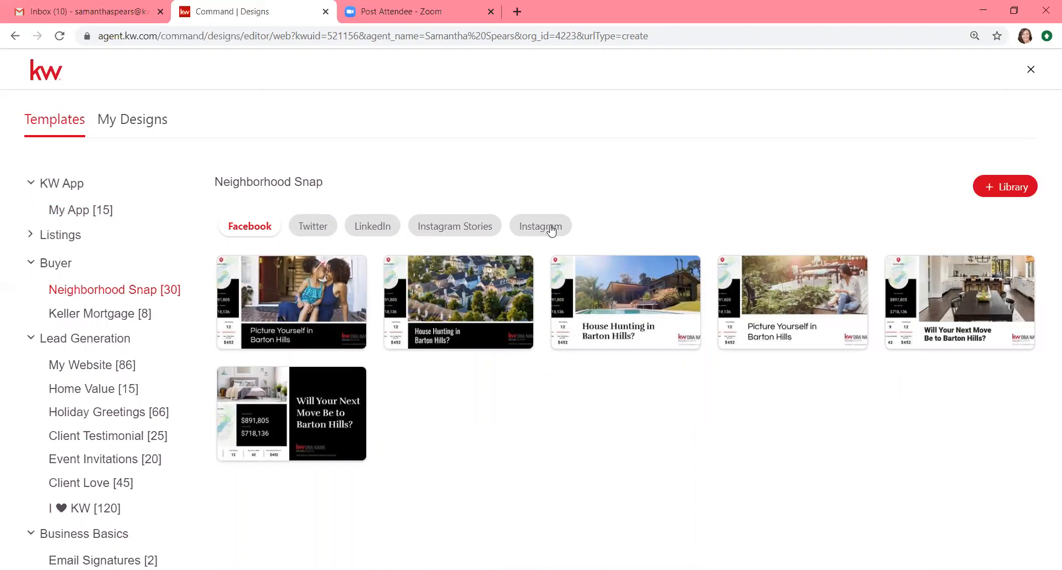
# Step: Preview Neighborhood Snap on Twitter, LinkedIn, Instagram Stories and Instagram, ending back on Facebook
pyautogui.click(297, 228)
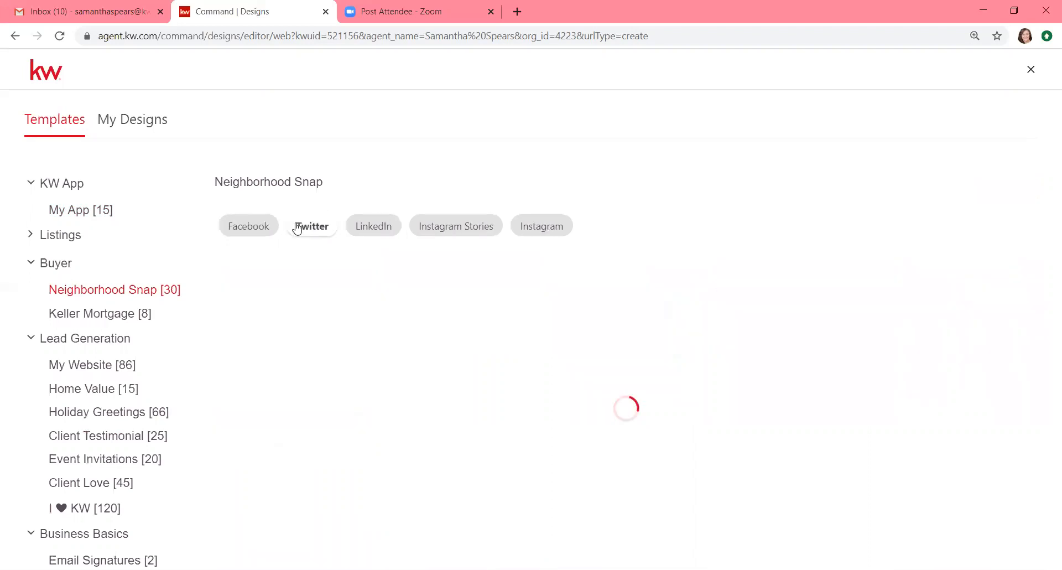
pyautogui.click(371, 227)
pyautogui.click(454, 233)
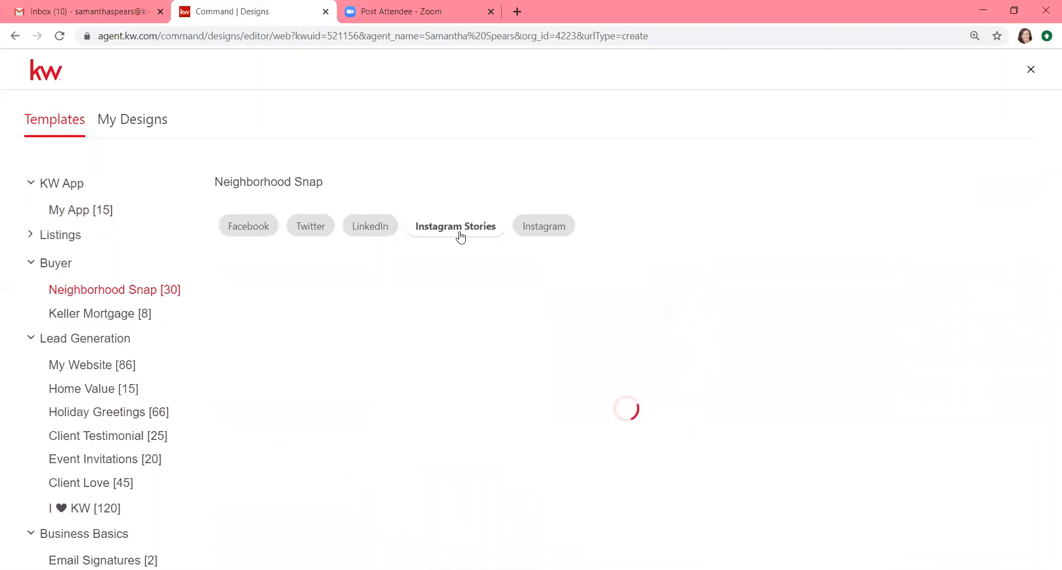
pyautogui.click(530, 231)
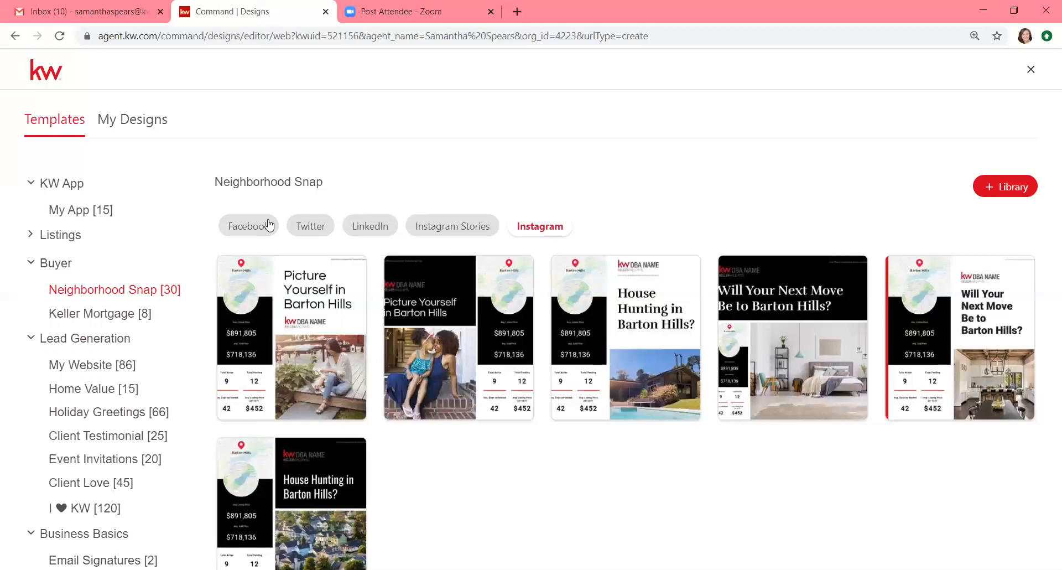
pyautogui.click(269, 224)
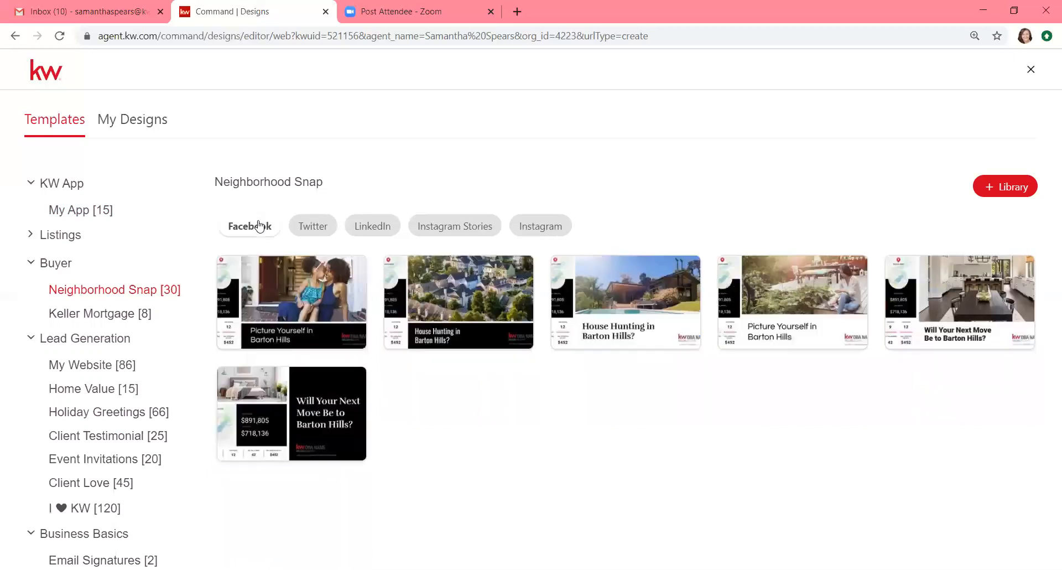
# Step: Collapse Buyer and open the For Sale templates under Listings
pyautogui.click(55, 264)
pyautogui.click(58, 236)
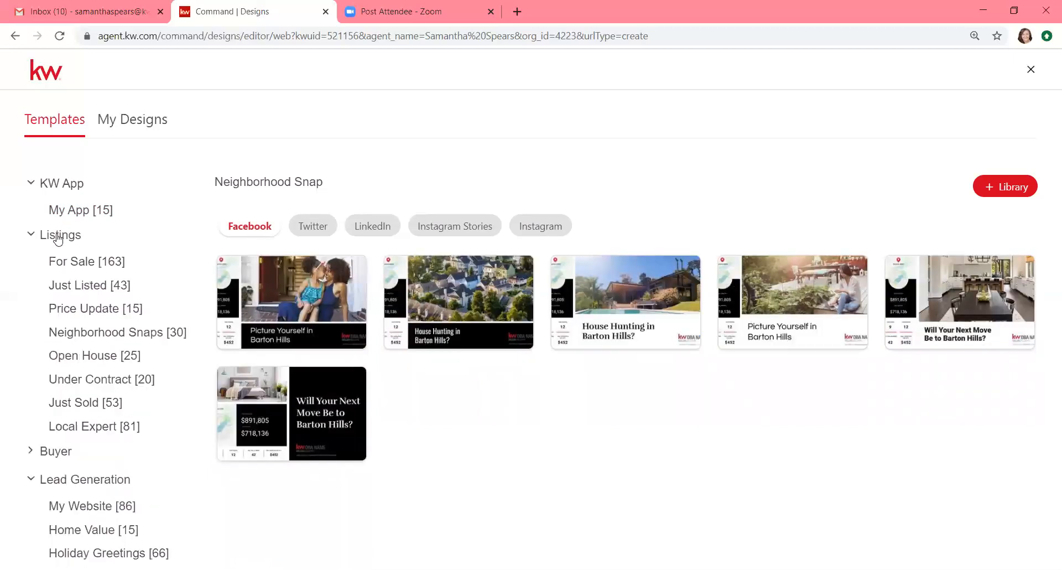
pyautogui.click(81, 264)
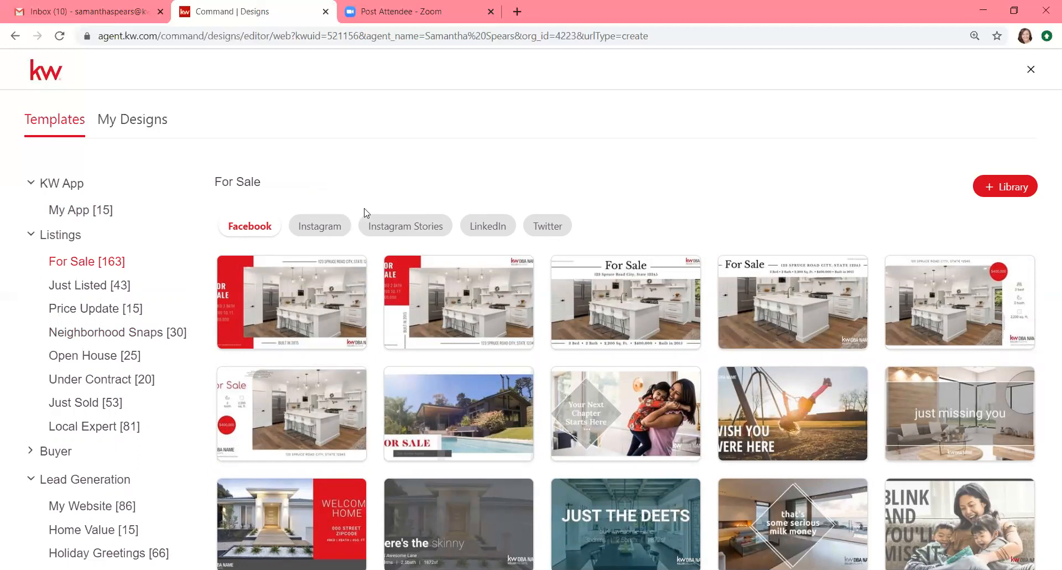
# Step: Switch the For Sale templates through Instagram and Instagram Stories to the LinkedIn versions
pyautogui.click(329, 229)
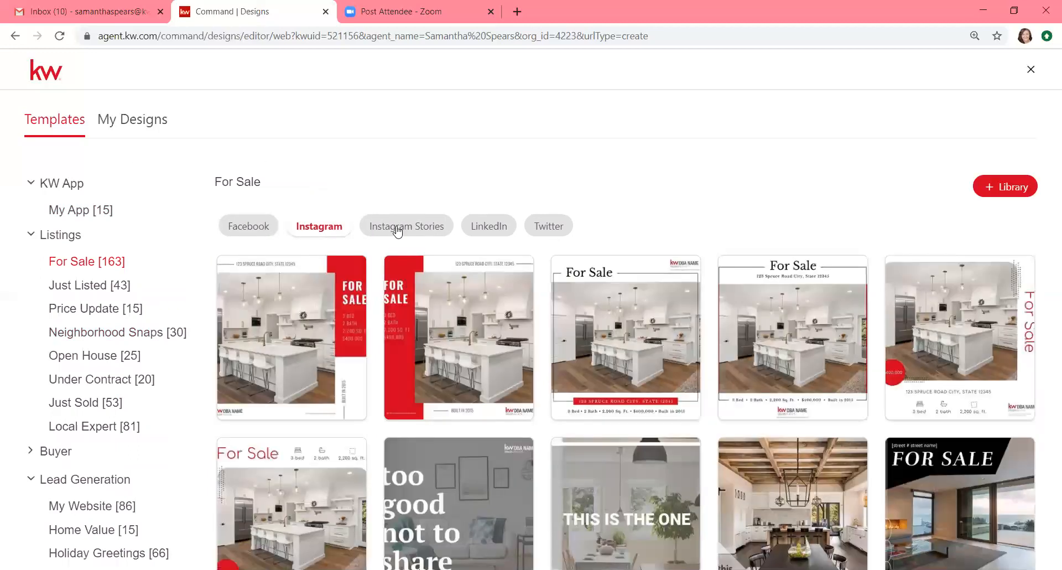
pyautogui.click(409, 228)
pyautogui.click(482, 229)
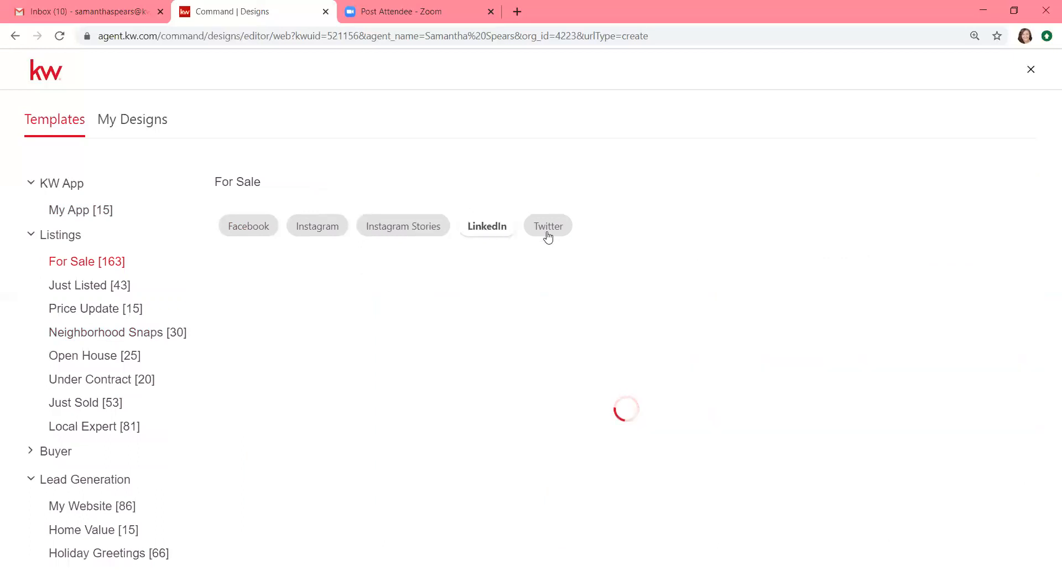